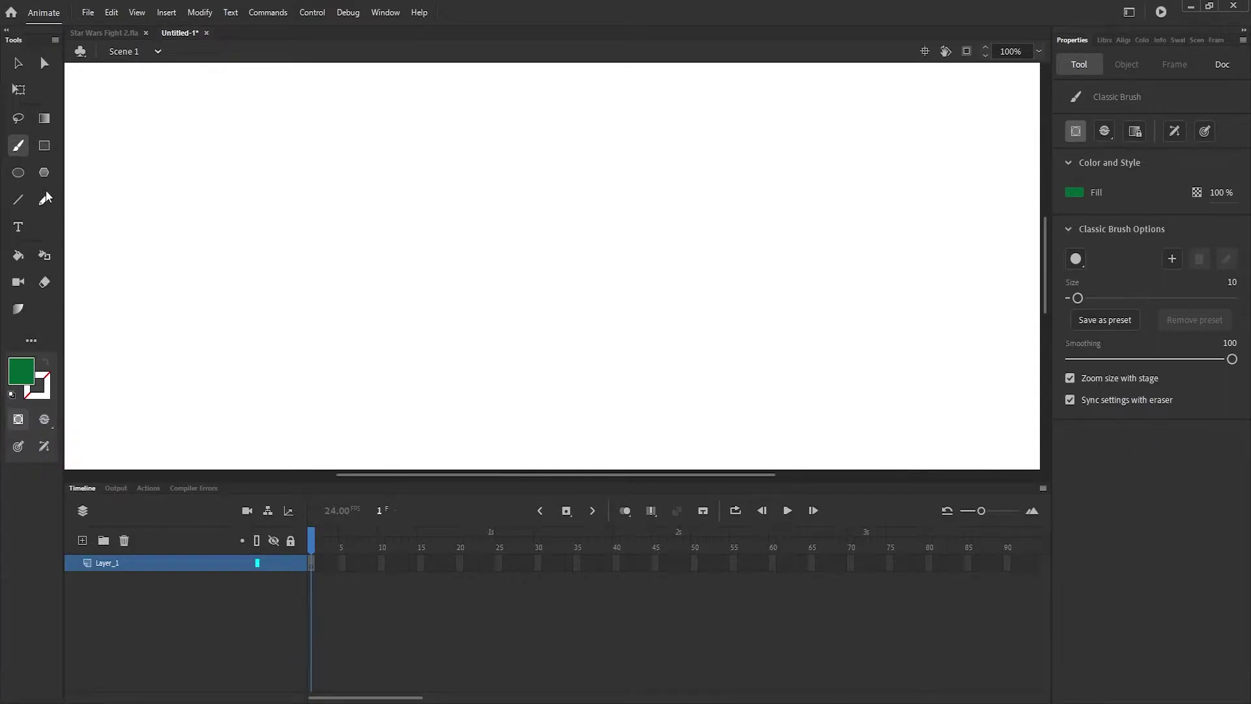
Step: Set the Classic Brush fill color to black and its size to 20
left_click(21, 371)
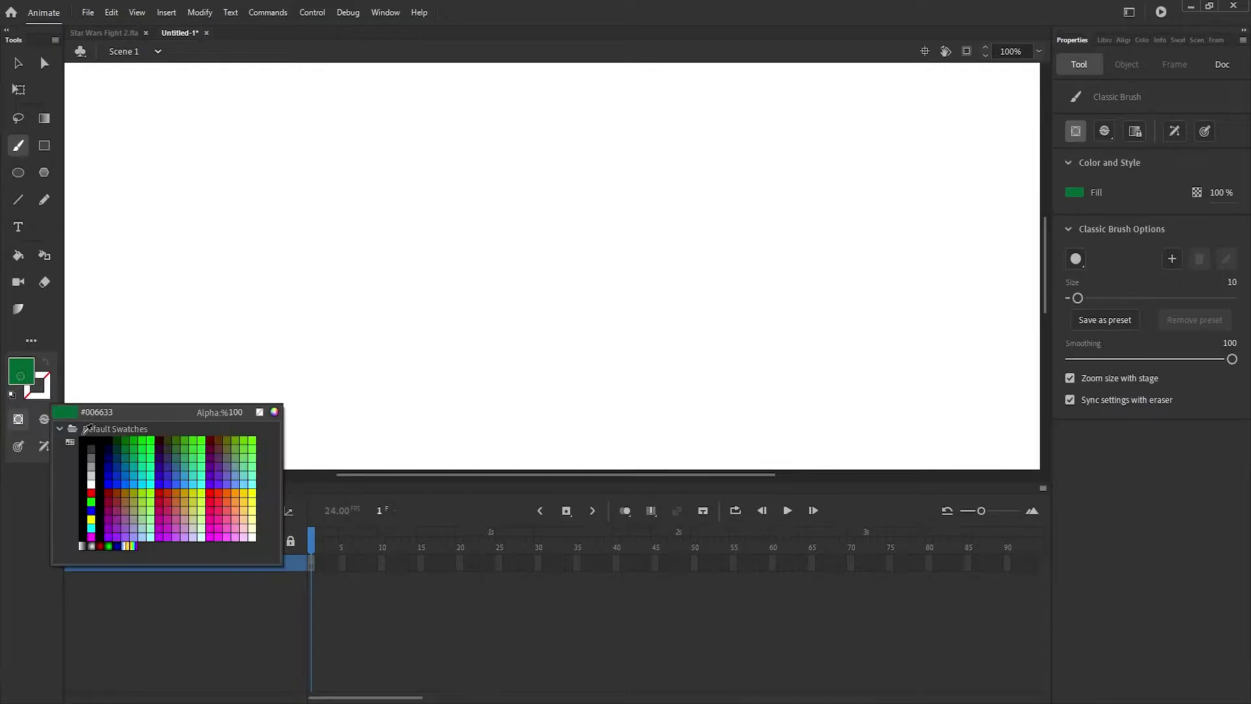
left_click(84, 486)
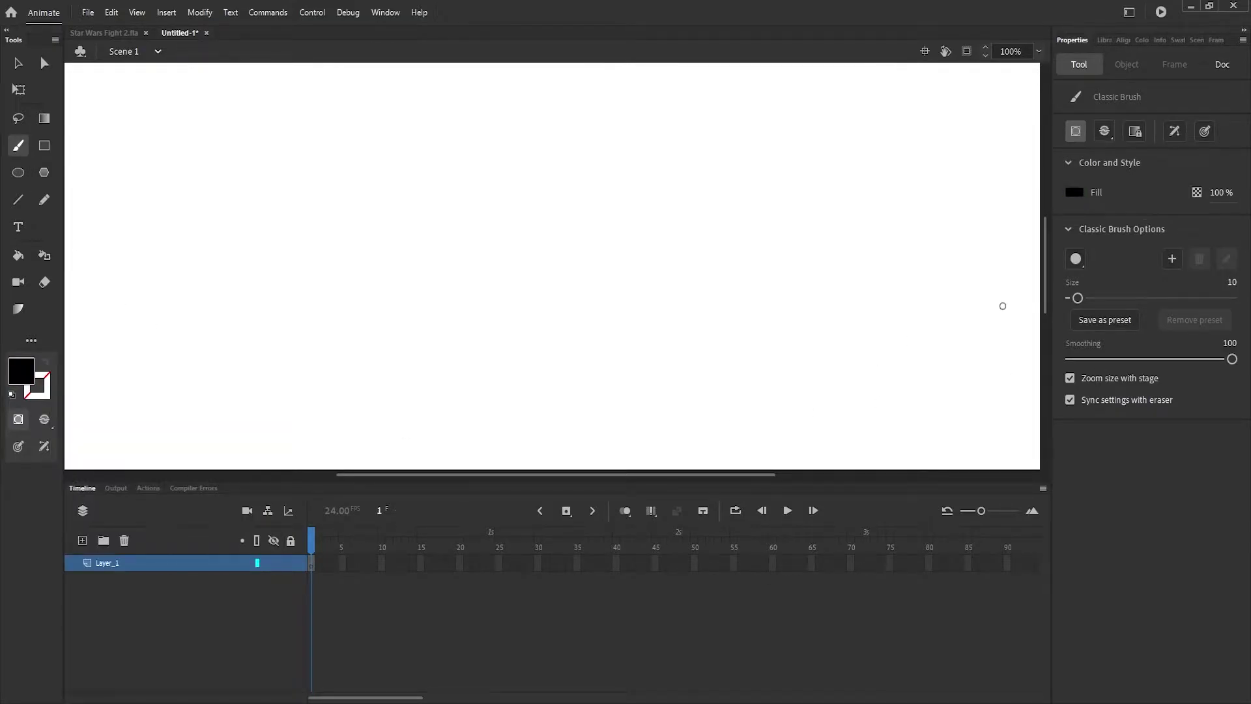
left_click(1232, 284)
type("20")
key("Return")
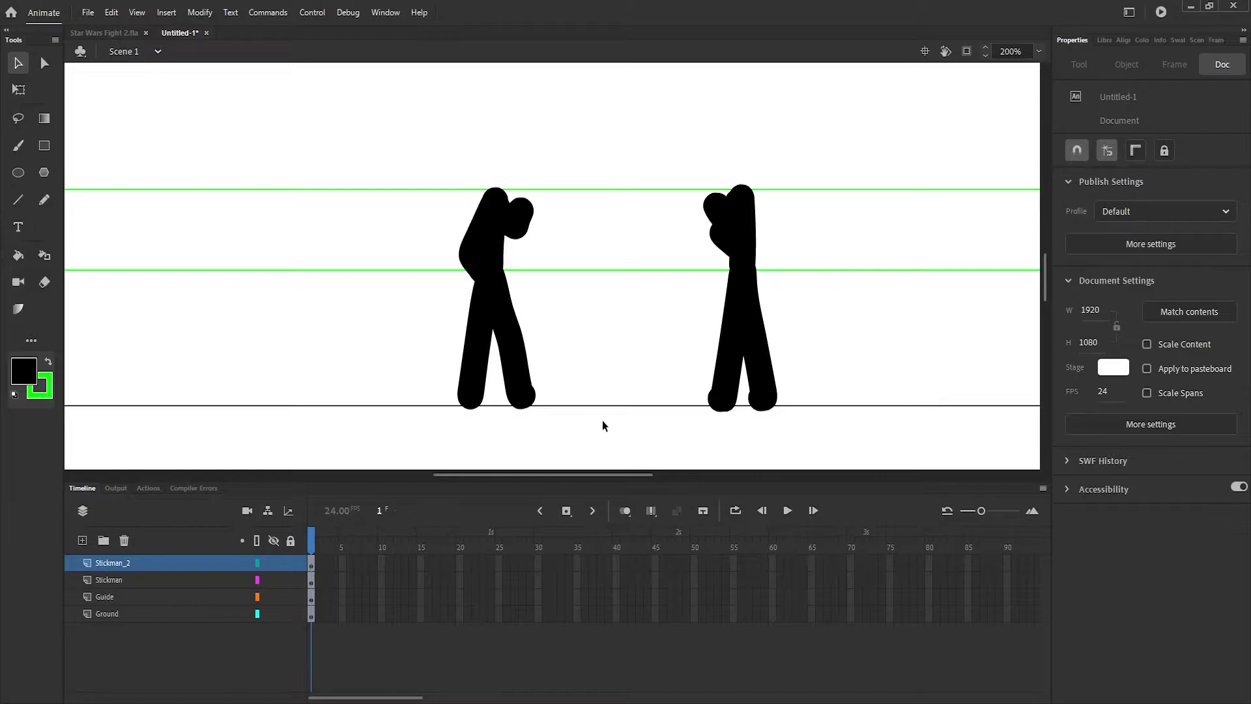
Step: Select the left stickman's shape and the right stickman's parts, try moving two of the right one's parts, and undo both moves
left_click(497, 298)
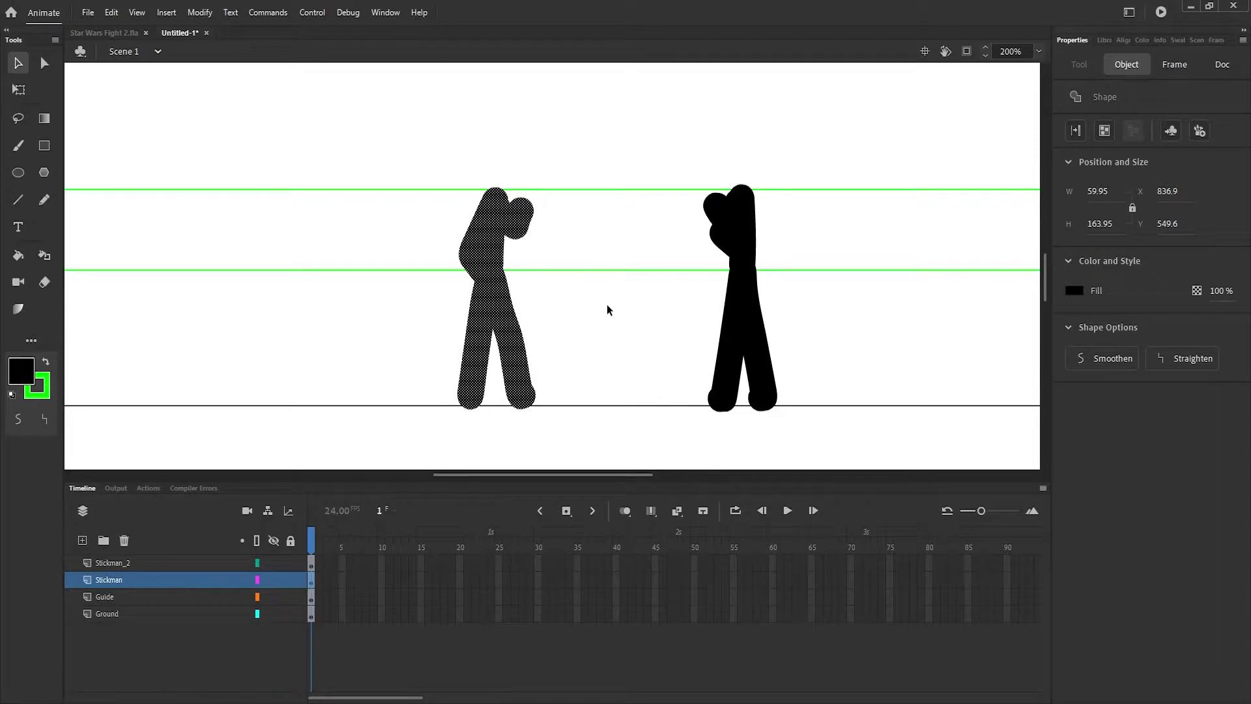
left_click(659, 307)
left_click(741, 322)
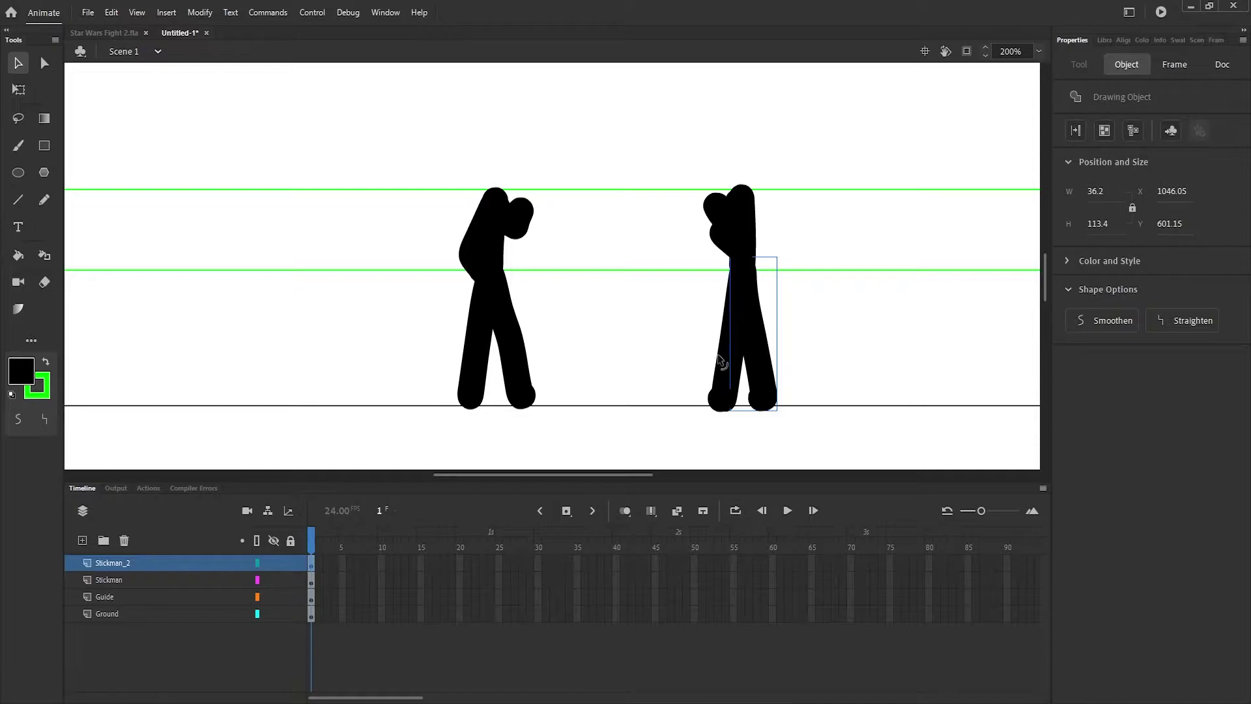
left_click(723, 342)
left_click_drag(719, 397, 722, 404)
key("ctrl+z")
left_click(754, 341)
left_click(735, 315)
left_click(741, 202)
left_click(718, 225)
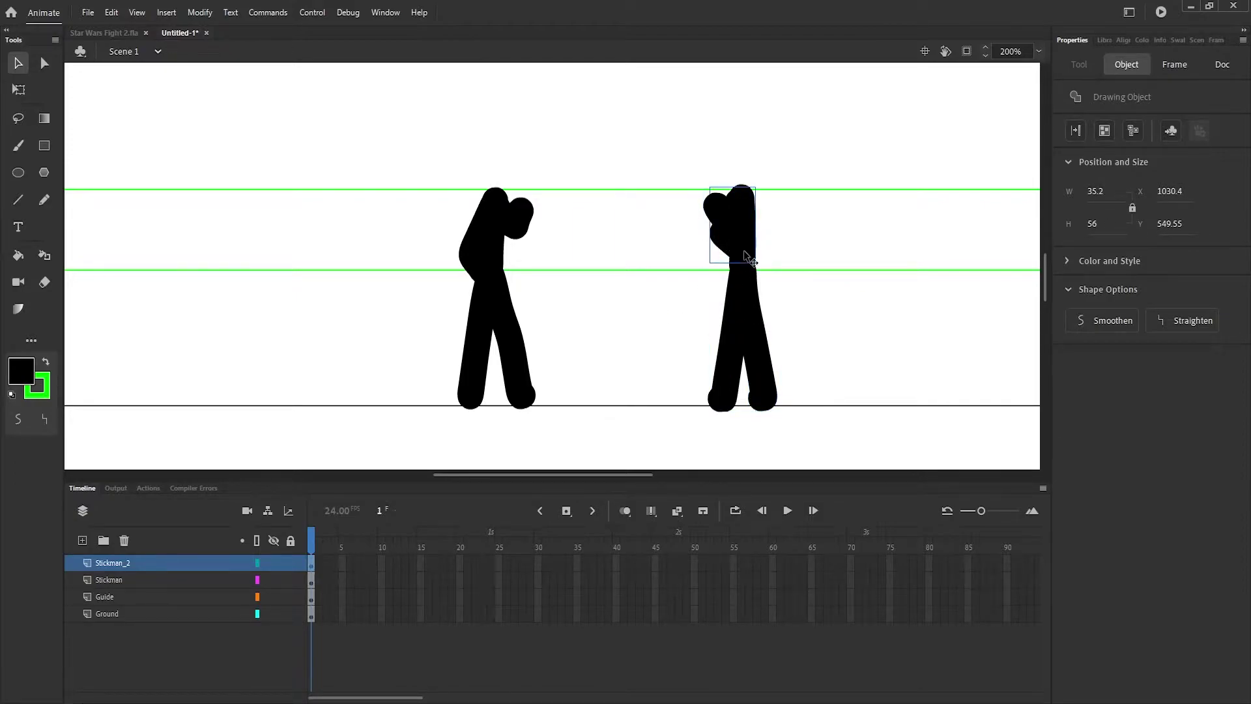
left_click_drag(751, 245, 793, 230)
key("ctrl+z")
left_click(787, 251)
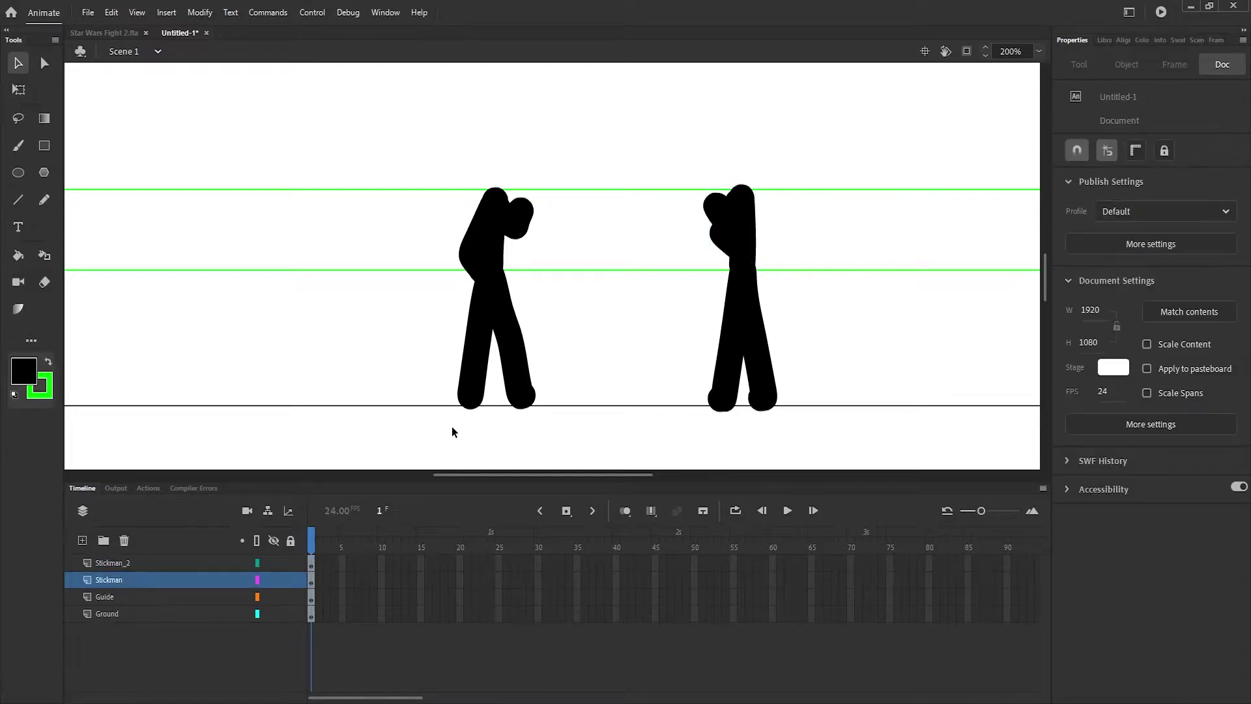
Step: Check the Object Drawing option across the brush, rectangle, pencil and line tools, and switch it off for the Classic Brush
left_click(18, 149)
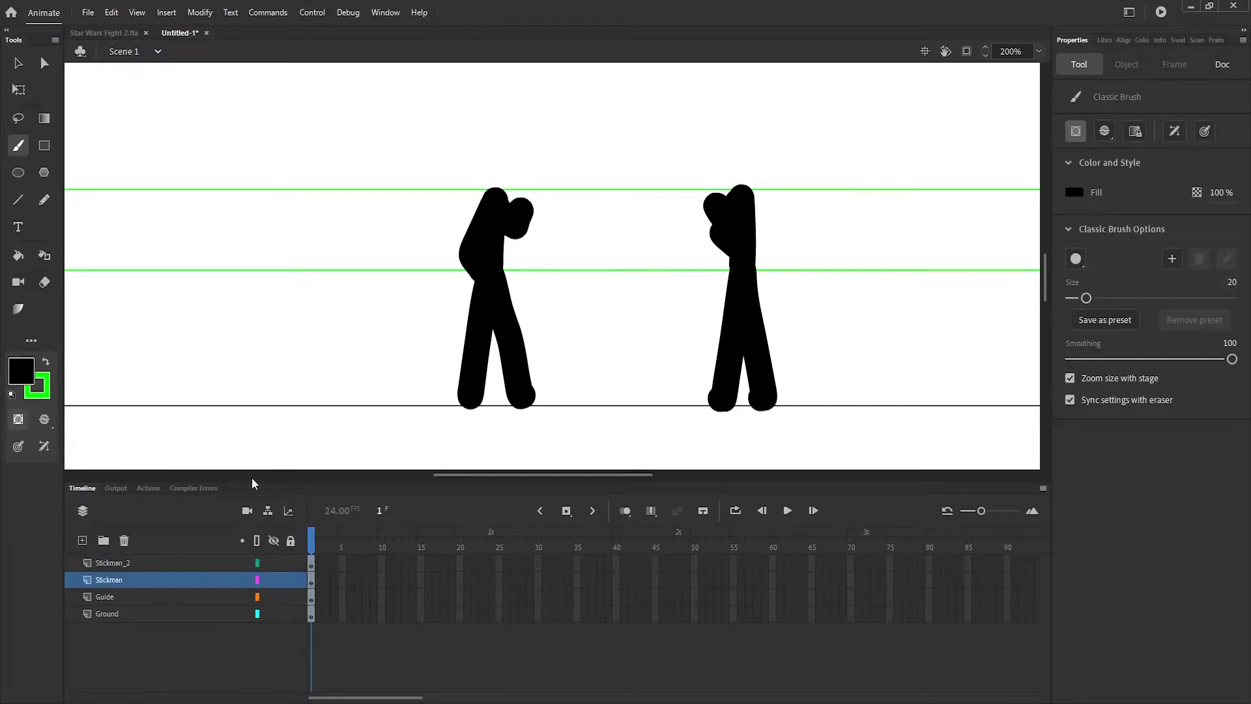
left_click(44, 147)
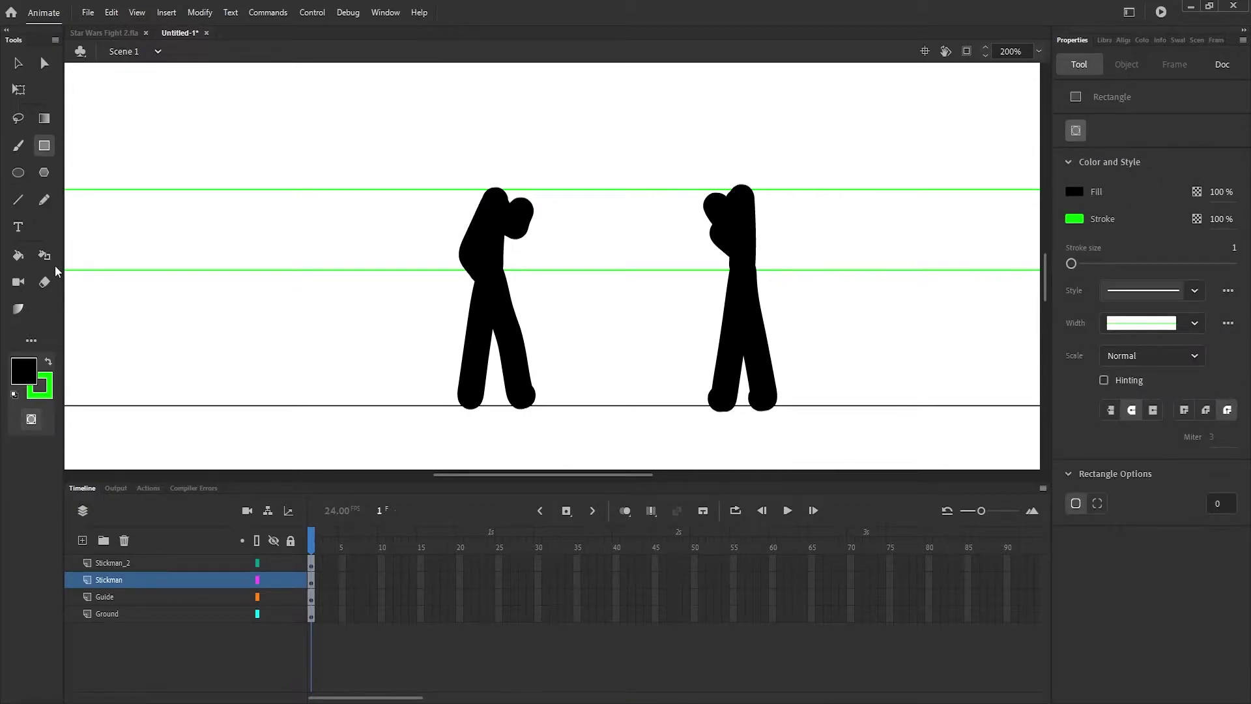
left_click(44, 200)
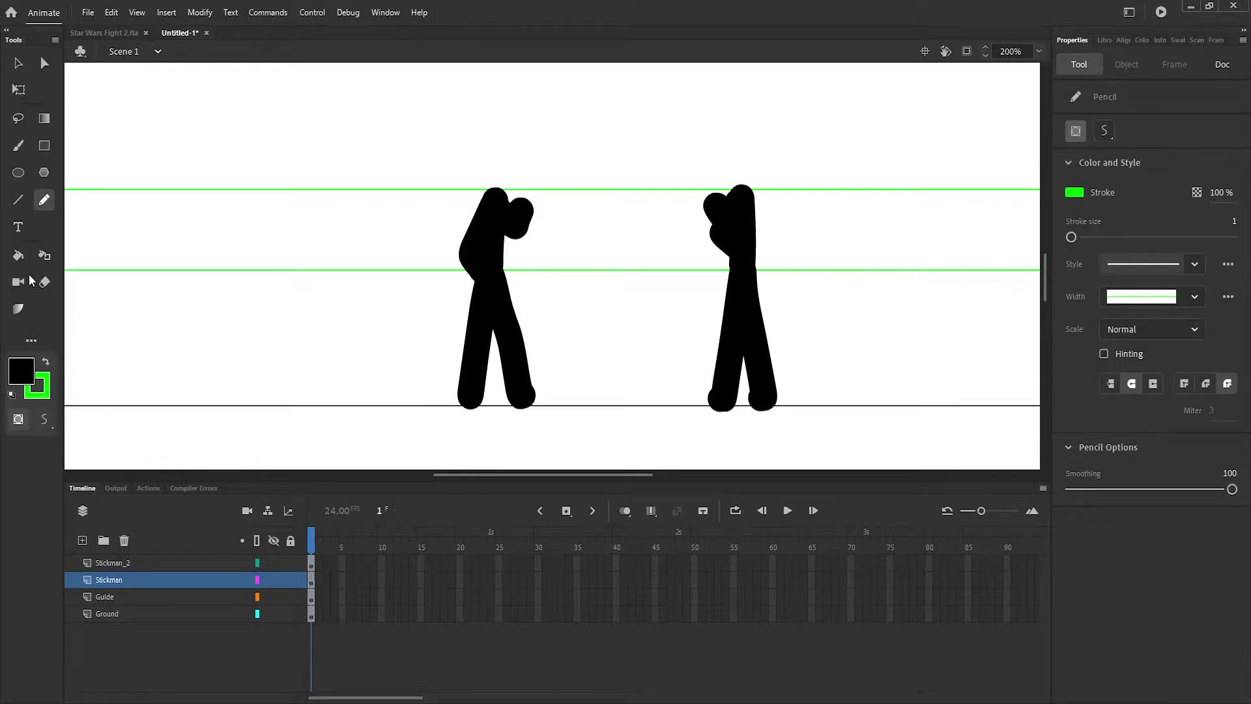
left_click(18, 200)
left_click(18, 145)
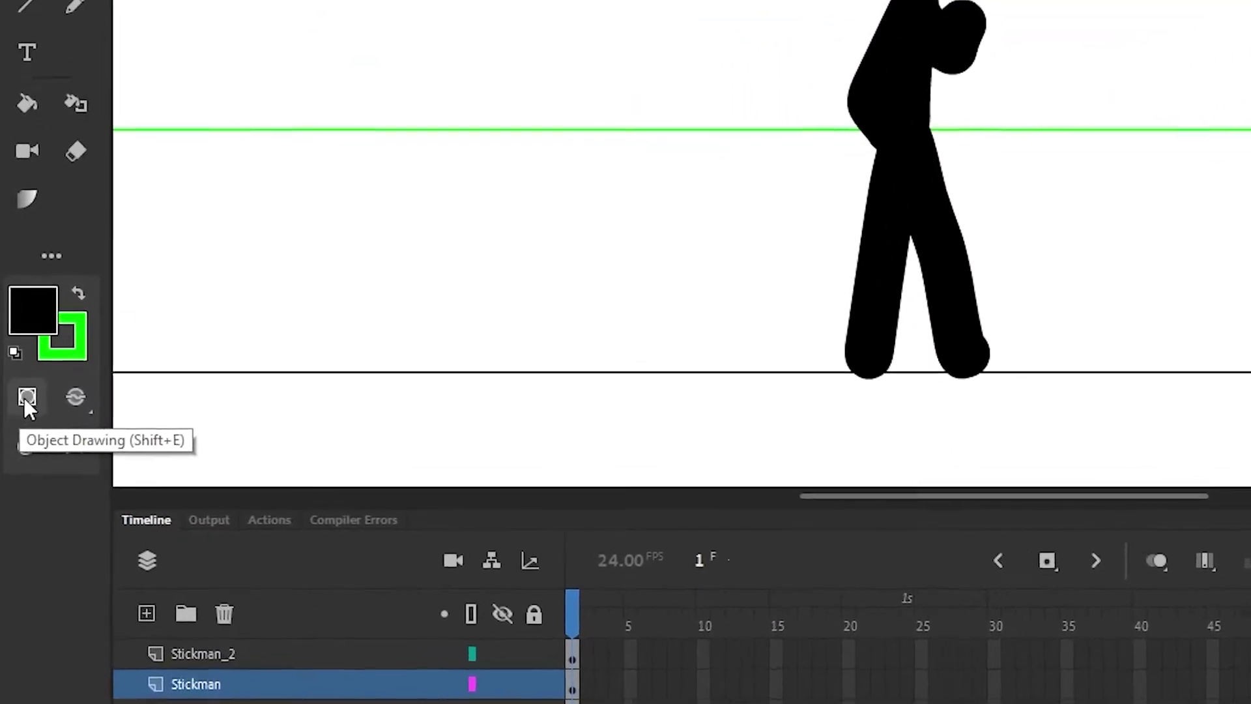
left_click(32, 387)
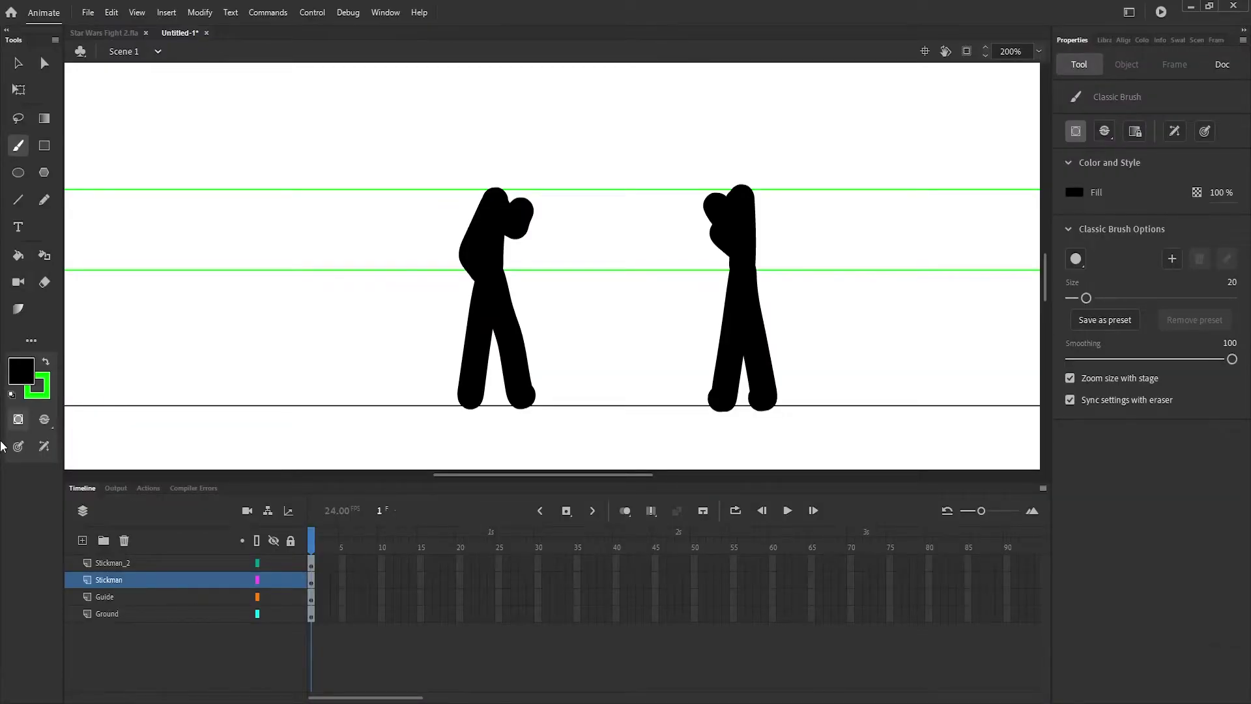
left_click(21, 418)
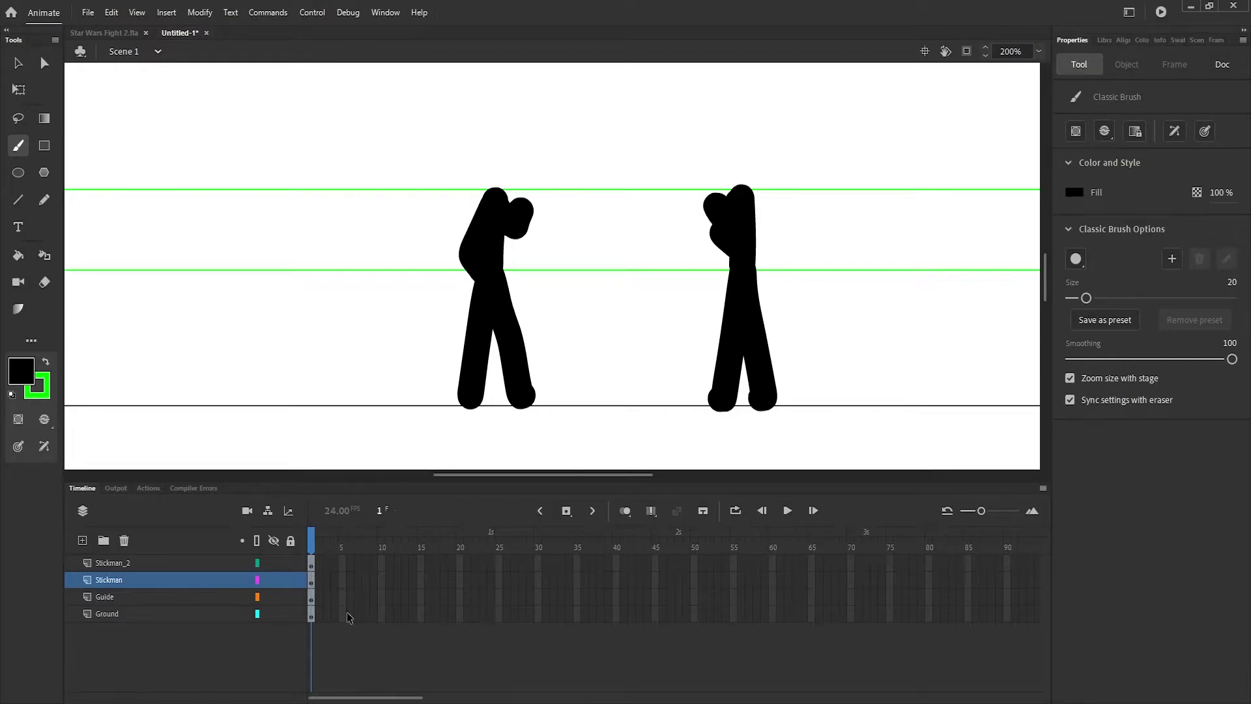
Step: Extend the frames of all four layers to frame 65 and return the playhead to frame 1
key("F5")
key("F5")
key("F5")
key("F5")
key("F5")
key("F5")
key("F5")
left_click(334, 546)
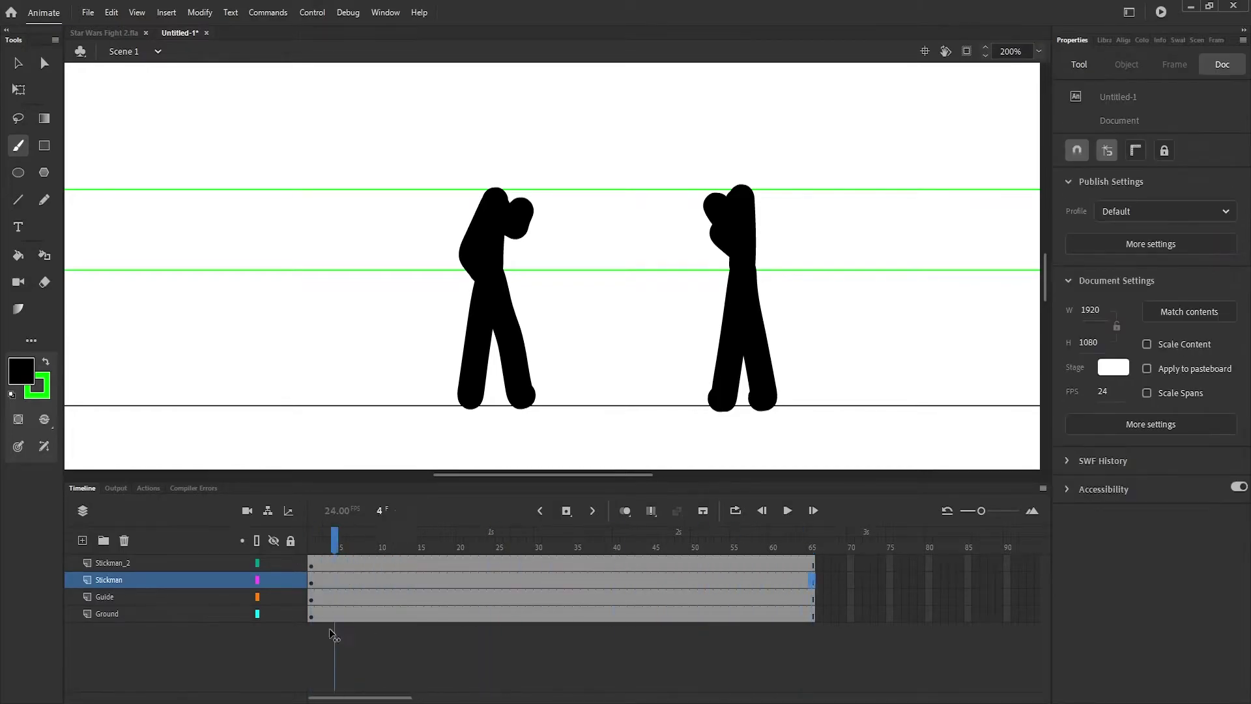
left_click(311, 541)
Step: Insert keyframes on the Stickman_2 layer from frame 11 and brush its forward-leaning poses up to frame 14
key("q")
left_click(740, 293)
left_click(389, 563)
key("F6")
key("b")
left_click_drag(725, 199, 716, 341)
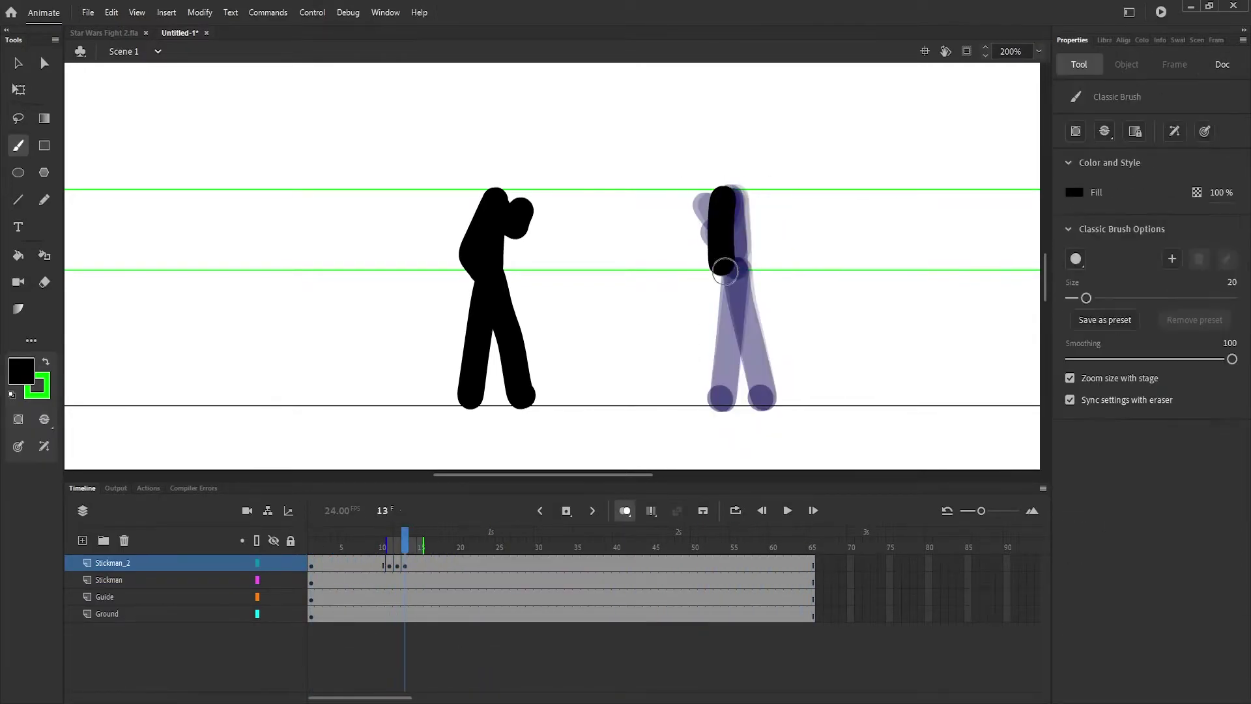
left_click_drag(711, 199, 721, 397)
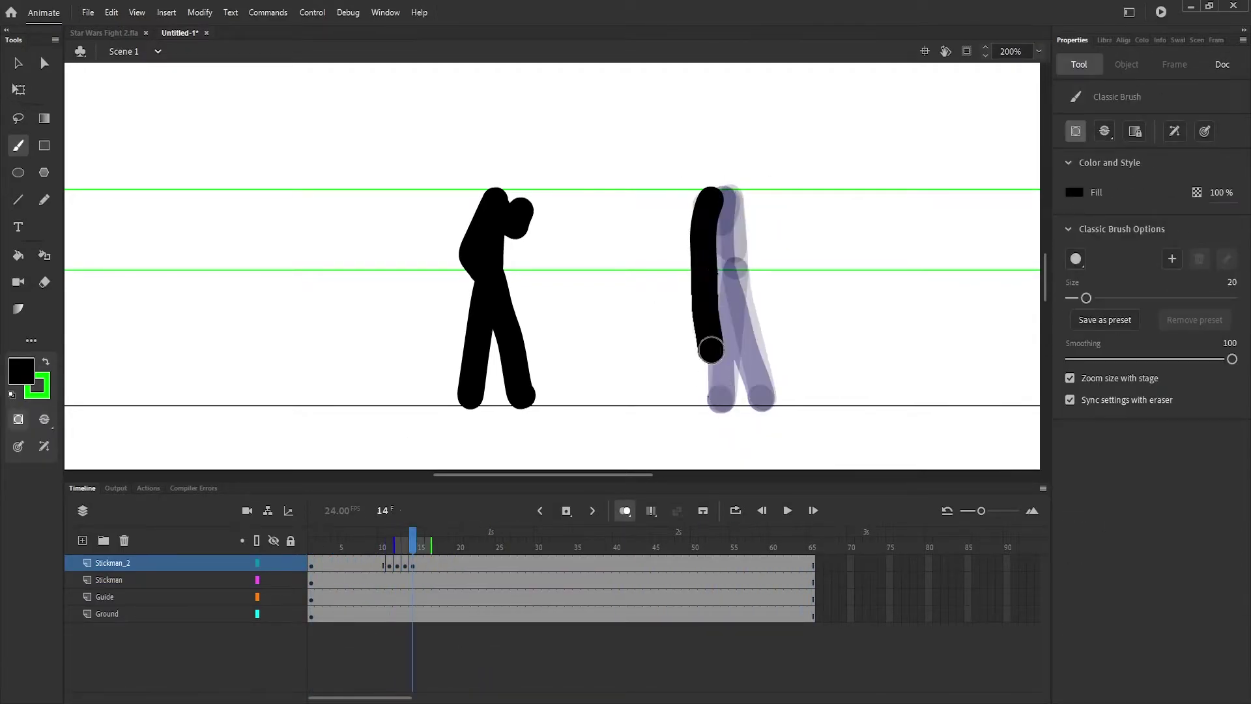
Step: Add further blank keyframes on the Stickman_2 layer and draw the figure's striding poses up to frame 17
key("F7")
key("F7")
key("F7")
left_click_drag(626, 210, 605, 378)
key("F7")
Step: Insert a keyframe on the Stickman layer at frame 18 and step back to the start of the approach
left_click(444, 580)
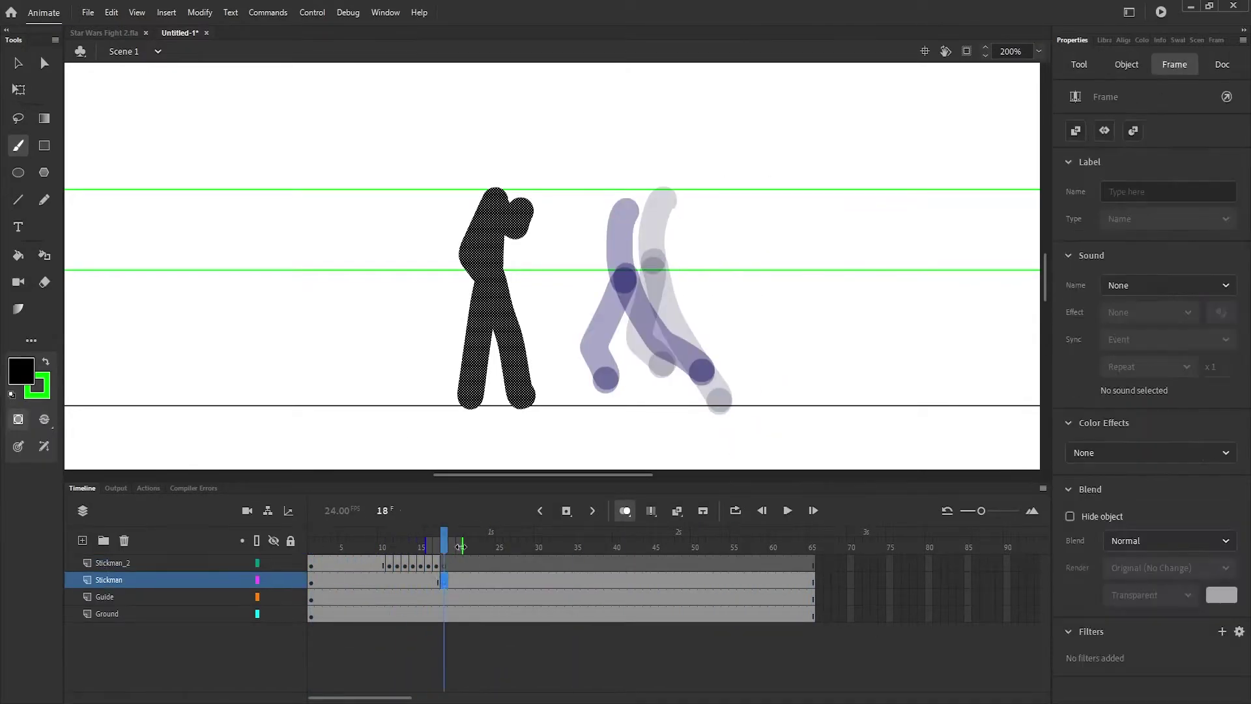
key("F7")
key("comma")
left_click(436, 565)
key("comma")
key("comma")
key("comma")
key("comma")
key("comma")
key("comma")
Step: Add blank keyframes on the Stickman layer from frame 13 and draw the left figure's wind-up poses before the kick
left_click(109, 580)
key("F7")
key("F7")
left_click_drag(511, 201, 521, 396)
key("F7")
key("F7")
left_click_drag(518, 224, 522, 396)
key("period")
key("period")
Step: Draw the Stickman layer's kick and recovery poses on successive blank keyframes up to frame 23
left_click_drag(519, 269, 525, 391)
key("F7")
left_click_drag(563, 254, 569, 343)
key("F7")
key("F7")
left_click_drag(621, 253, 667, 401)
left_click_drag(614, 321, 524, 404)
key("F7")
left_click_drag(635, 252, 666, 399)
left_click_drag(619, 317, 524, 404)
Step: Scrub and step through the frames to review the timing of the kick
left_click_drag(483, 541, 421, 573)
key("period")
key("period")
key("period")
key("period")
key("period")
key("period")
key("period")
key("comma")
key("comma")
key("comma")
key("comma")
key("comma")
key("comma")
key("comma")
Step: Draw Stickman_2 doubling over from the kick at frame 18 and flying backward on the next blank keyframes
left_click(112, 563)
key("period")
key("period")
key("period")
left_click_drag(694, 247, 711, 388)
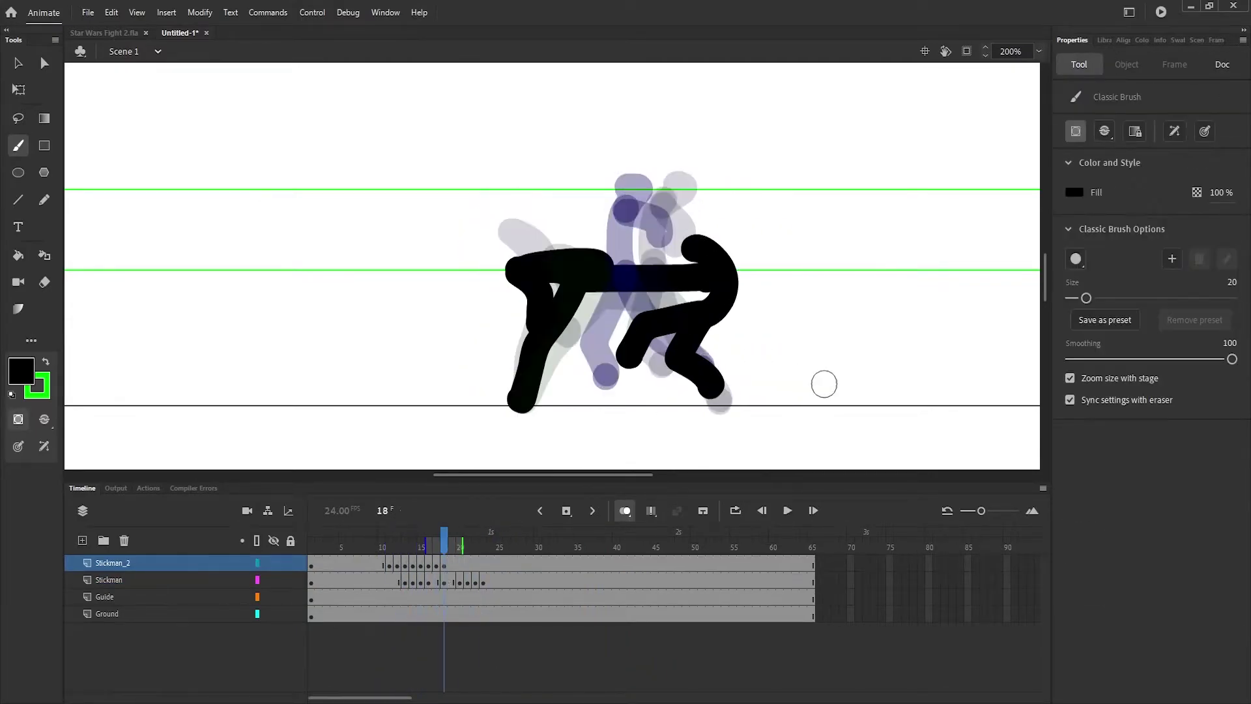
key("F7")
left_click_drag(794, 261, 720, 389)
left_click_drag(814, 365, 530, 365)
left_click_drag(637, 290, 489, 387)
Step: Draw Stickman_2's landing poses along the ground line on new blank keyframes
key("F7")
left_click_drag(756, 368, 593, 391)
key("F7")
left_click_drag(854, 391, 662, 397)
Step: Insert consecutive keyframes on the Stickman_2 layer from frame 24 through frame 36
key("v")
left_click(482, 565)
key("F6")
key("F6")
key("F6")
key("F6")
key("F6")
key("F6")
key("F6")
key("F6")
key("F6")
key("F6")
key("F6")
key("F6")
key("F6")
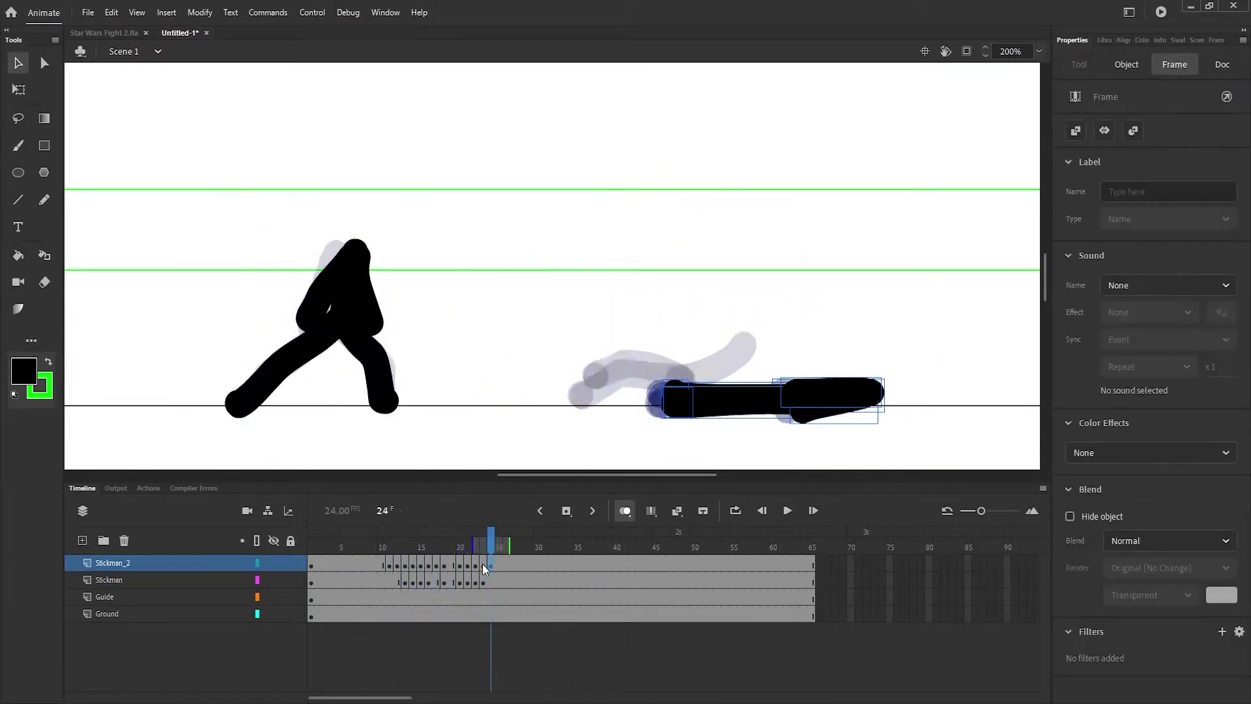
Step: Play the animation and step back through its frames to review the fight's motion
key("Return")
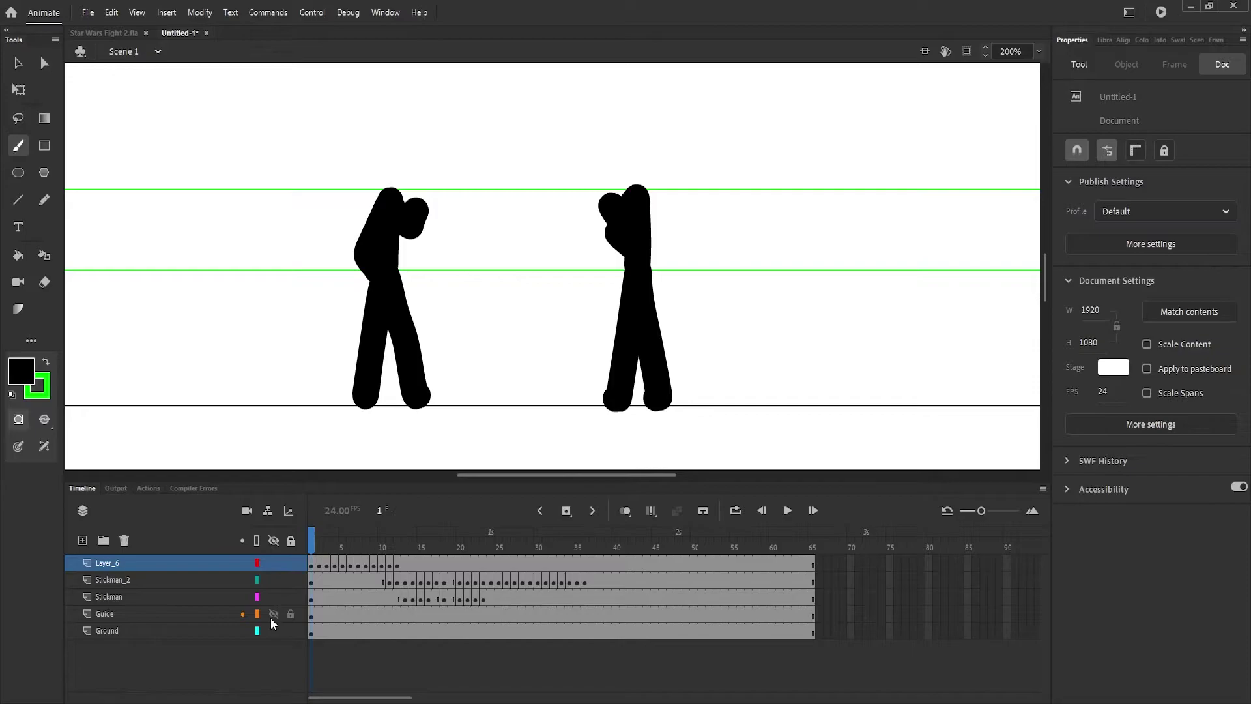
left_click_drag(342, 544, 481, 584)
key("comma")
key("comma")
key("comma")
key("comma")
key("comma")
key("comma")
key("comma")
key("comma")
key("comma")
key("comma")
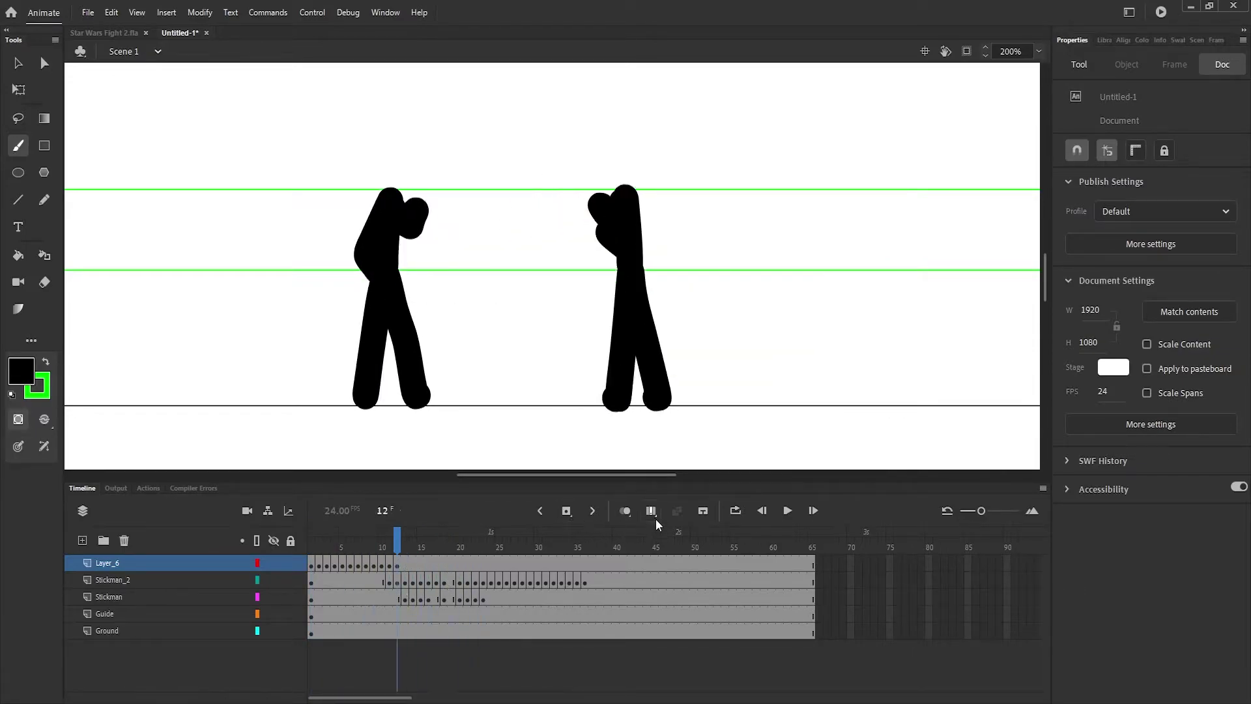
Step: Turn on onion skinning, move the playhead to frame 14 and activate the Selection tool
left_click(625, 510)
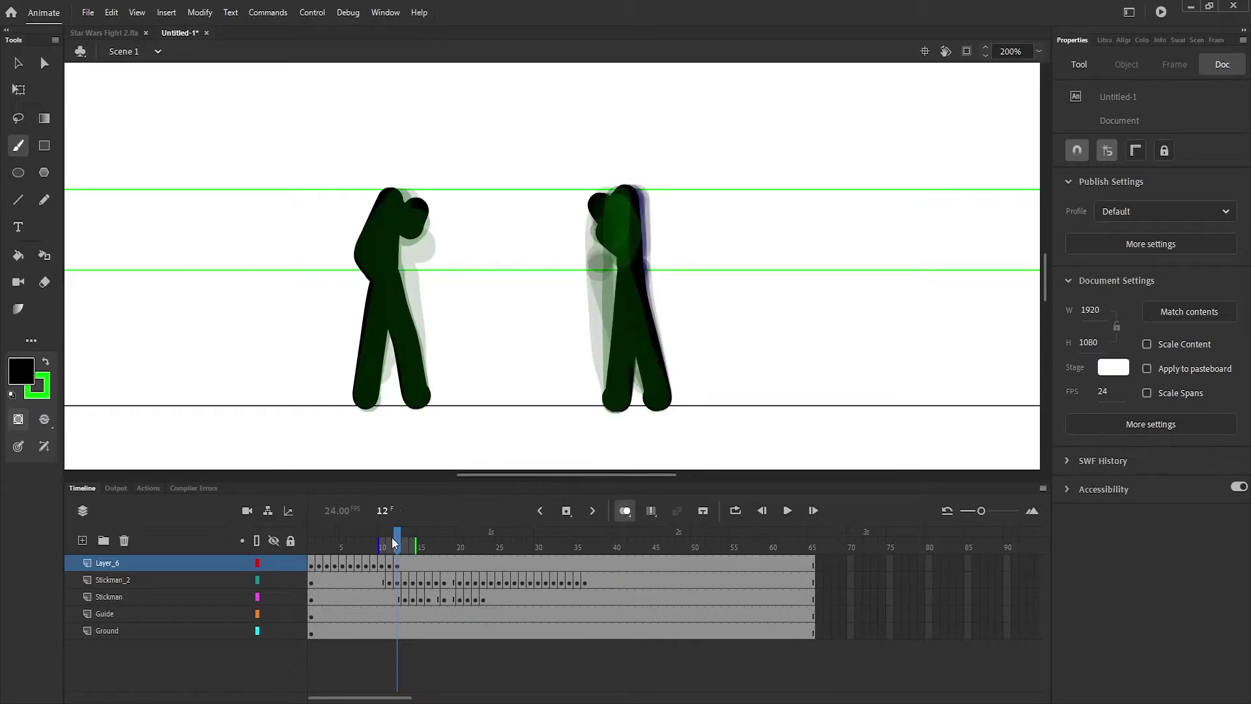
mouse_move(397, 543)
left_mouse_down()
mouse_move(319, 573)
mouse_move(373, 595)
mouse_move(438, 600)
mouse_move(350, 607)
mouse_move(460, 583)
mouse_move(358, 586)
mouse_move(488, 574)
mouse_move(345, 580)
mouse_move(480, 579)
mouse_move(420, 580)
mouse_move(454, 578)
mouse_move(417, 546)
left_mouse_up()
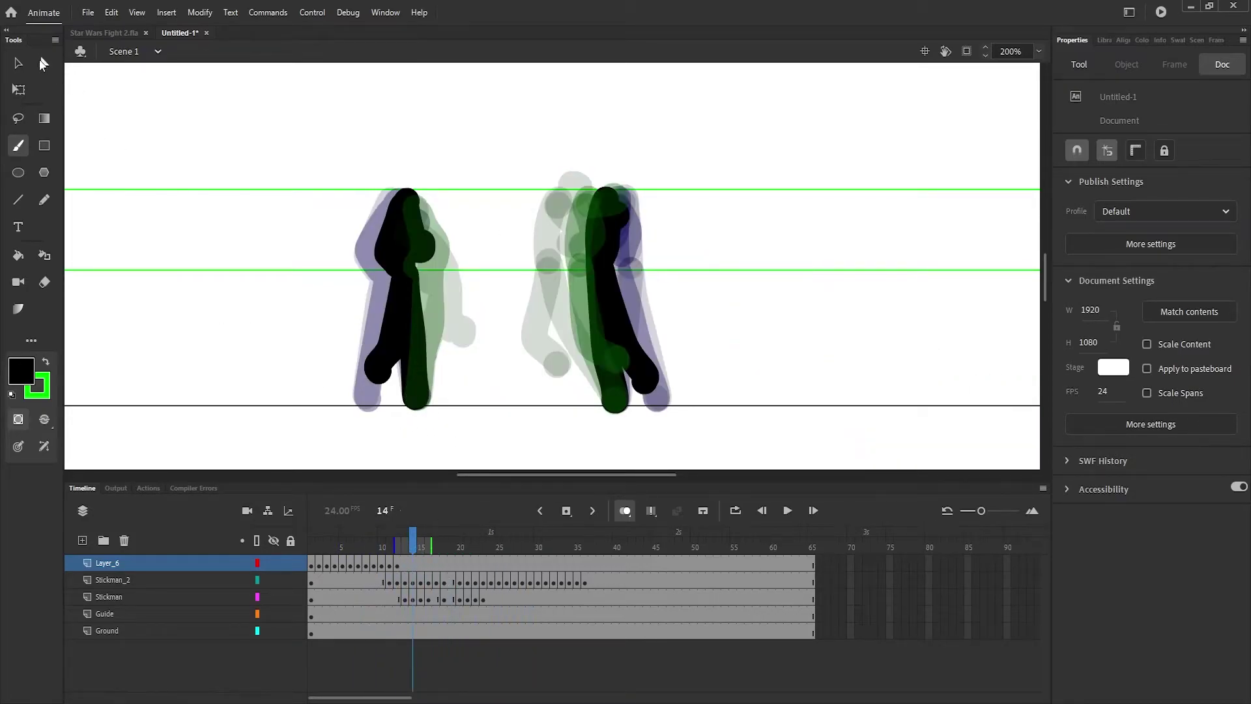
left_click(18, 63)
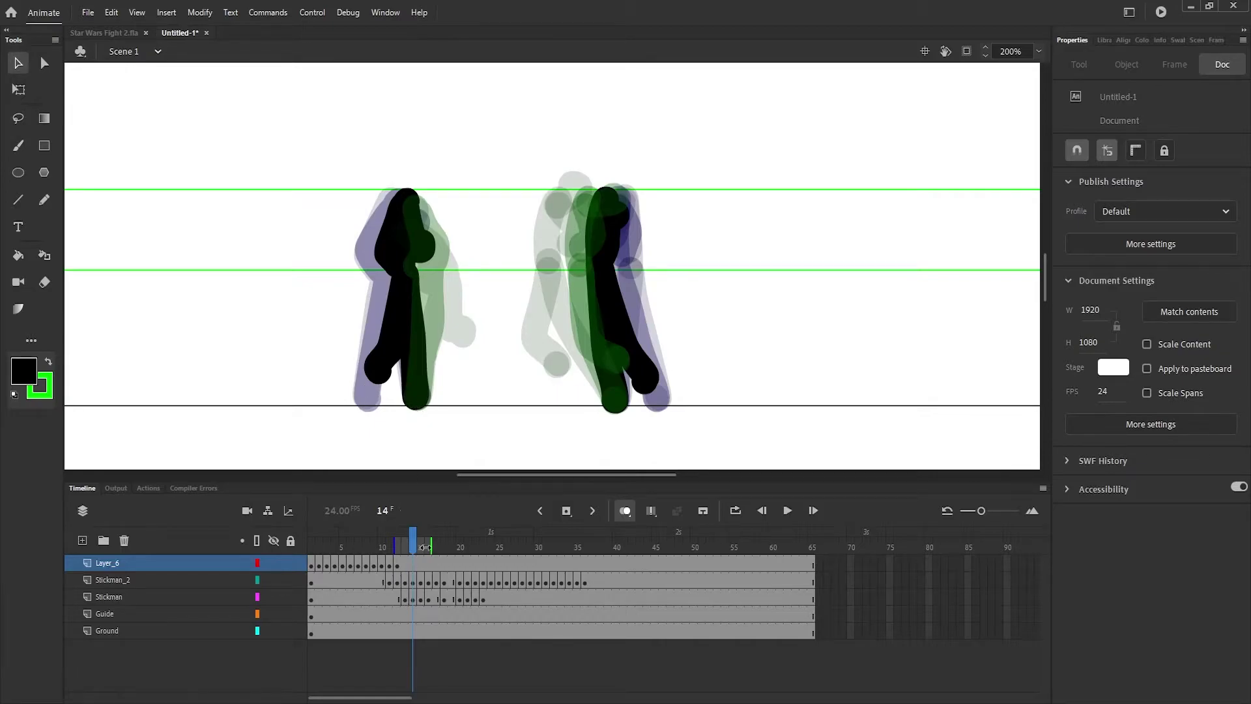
Step: Compare the Stickman's planted foot position across frames 14 to 19 using the onion skins
left_click_drag(418, 546, 430, 596)
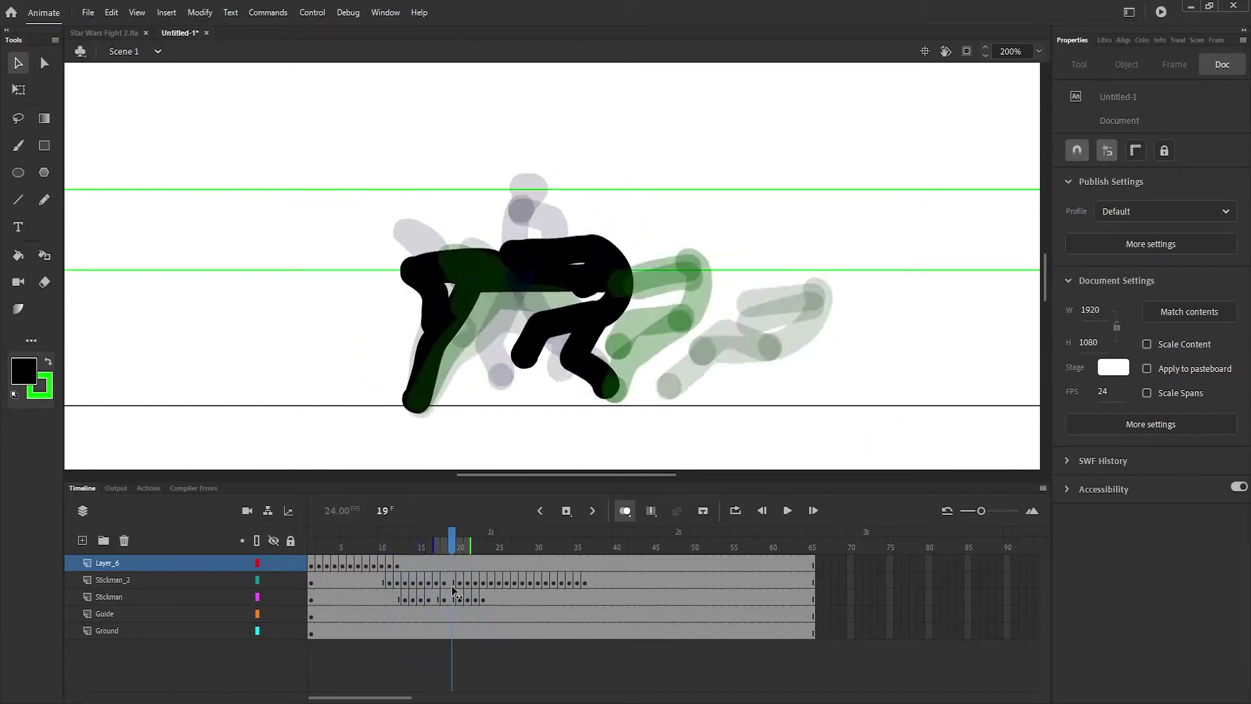
mouse_move(453, 586)
left_mouse_down()
mouse_move(474, 581)
mouse_move(435, 580)
mouse_move(447, 606)
mouse_move(410, 603)
mouse_move(480, 600)
mouse_move(364, 605)
mouse_move(428, 604)
mouse_move(484, 584)
mouse_move(399, 574)
mouse_move(421, 563)
mouse_move(403, 560)
mouse_move(373, 582)
mouse_move(383, 554)
mouse_move(447, 561)
mouse_move(385, 584)
mouse_move(449, 575)
mouse_move(464, 580)
mouse_move(467, 612)
mouse_move(444, 612)
mouse_move(490, 608)
mouse_move(432, 616)
mouse_move(452, 624)
mouse_move(433, 606)
mouse_move(402, 613)
mouse_move(447, 582)
left_mouse_up()
left_click(388, 287)
left_click(436, 583)
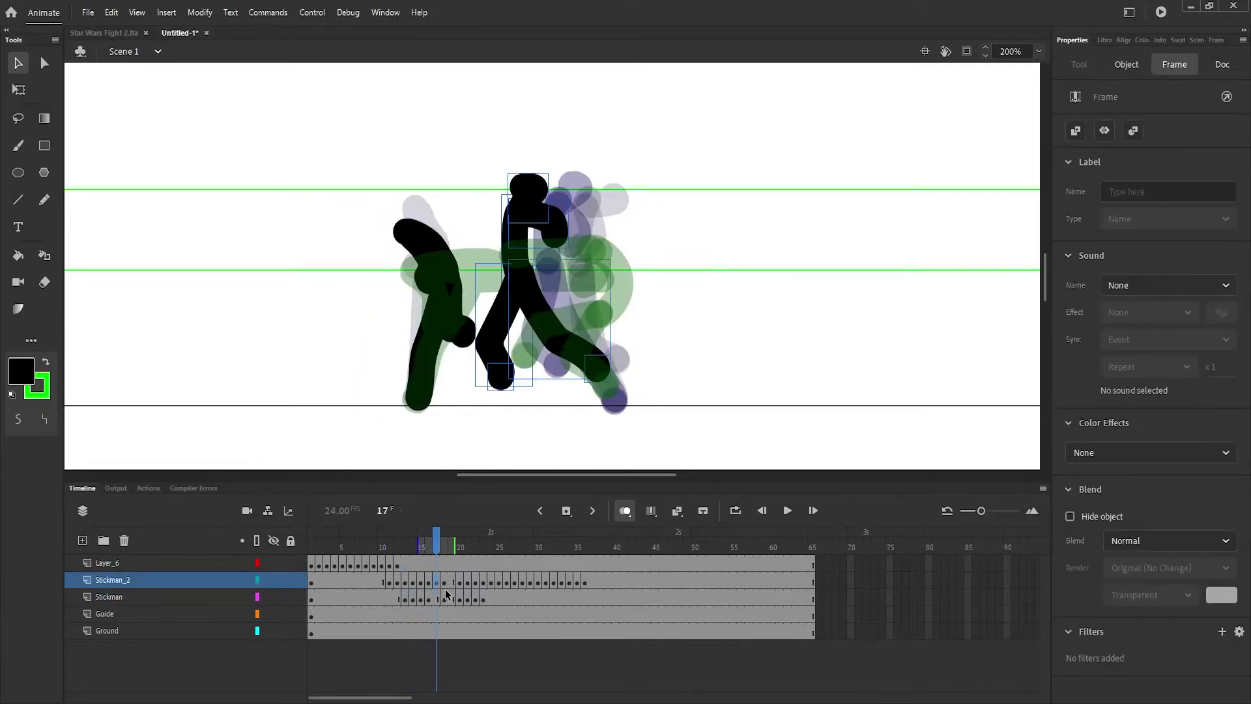
left_click(436, 598)
left_click(430, 599)
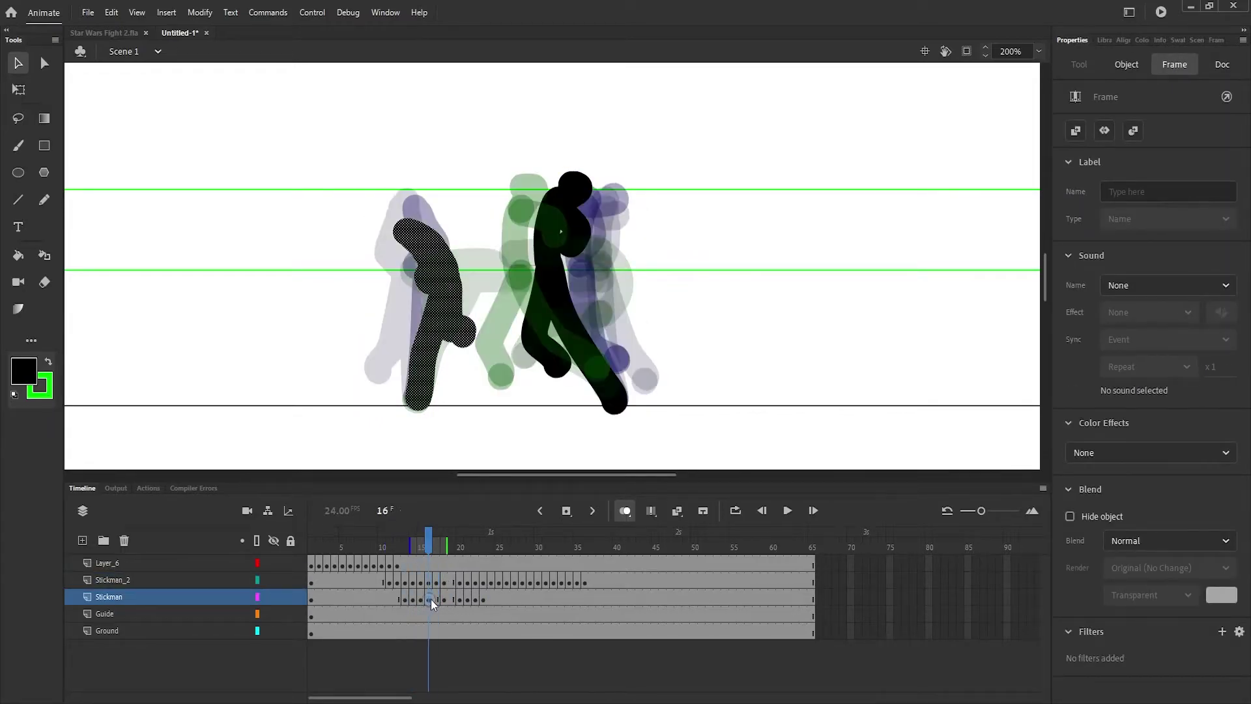
left_click(419, 600)
left_click(413, 597)
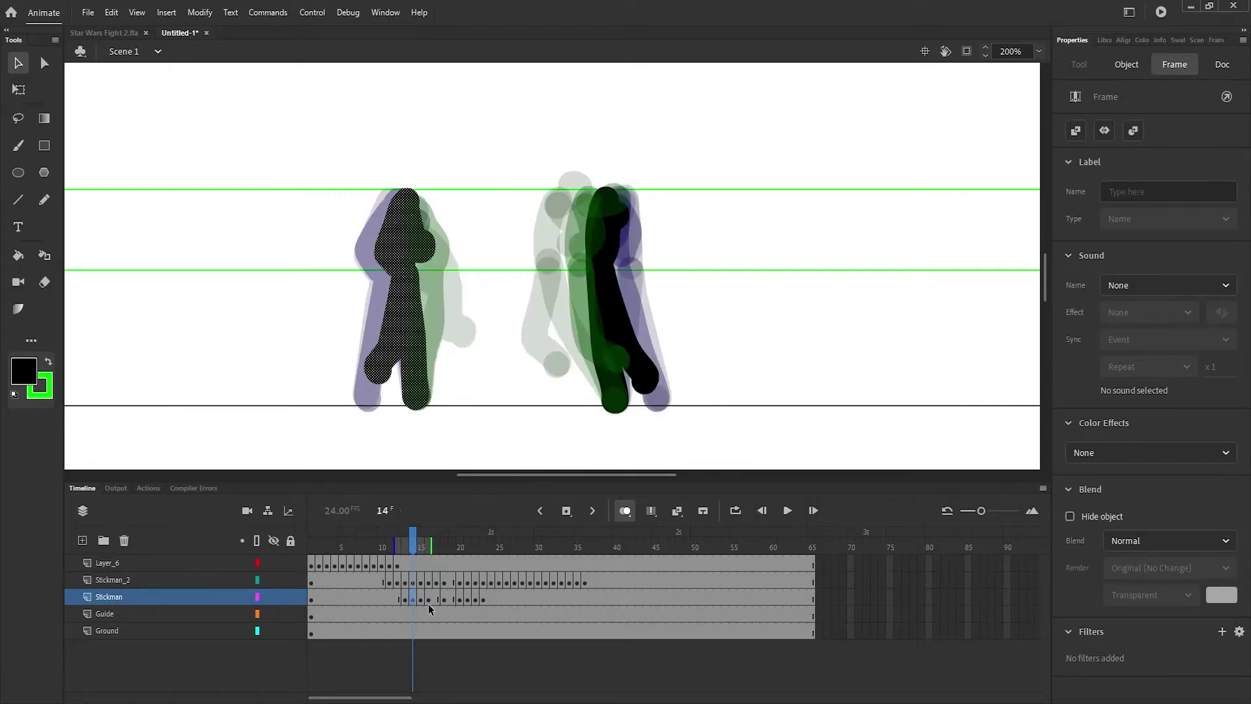
left_click(423, 598)
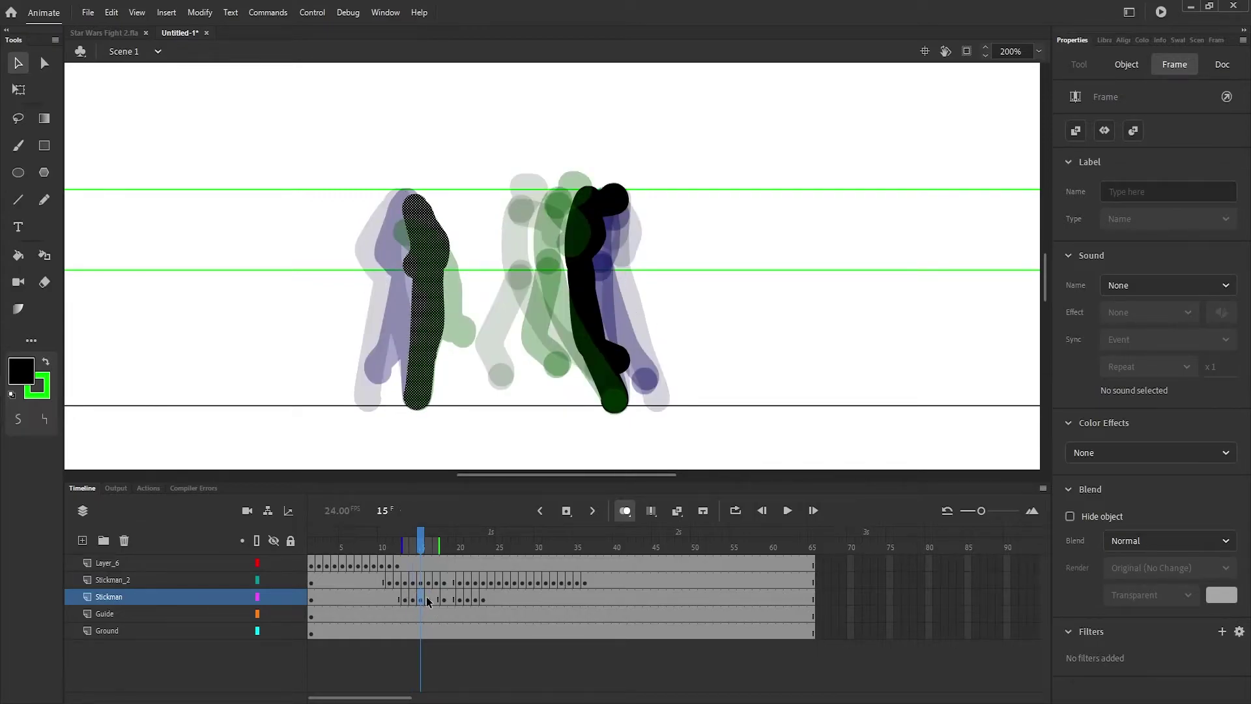
Step: Nudge the Stickman's frame 16 drawing slightly to the left to align its planted foot with the neighboring frames
left_click(428, 598)
key("Left")
key("Left")
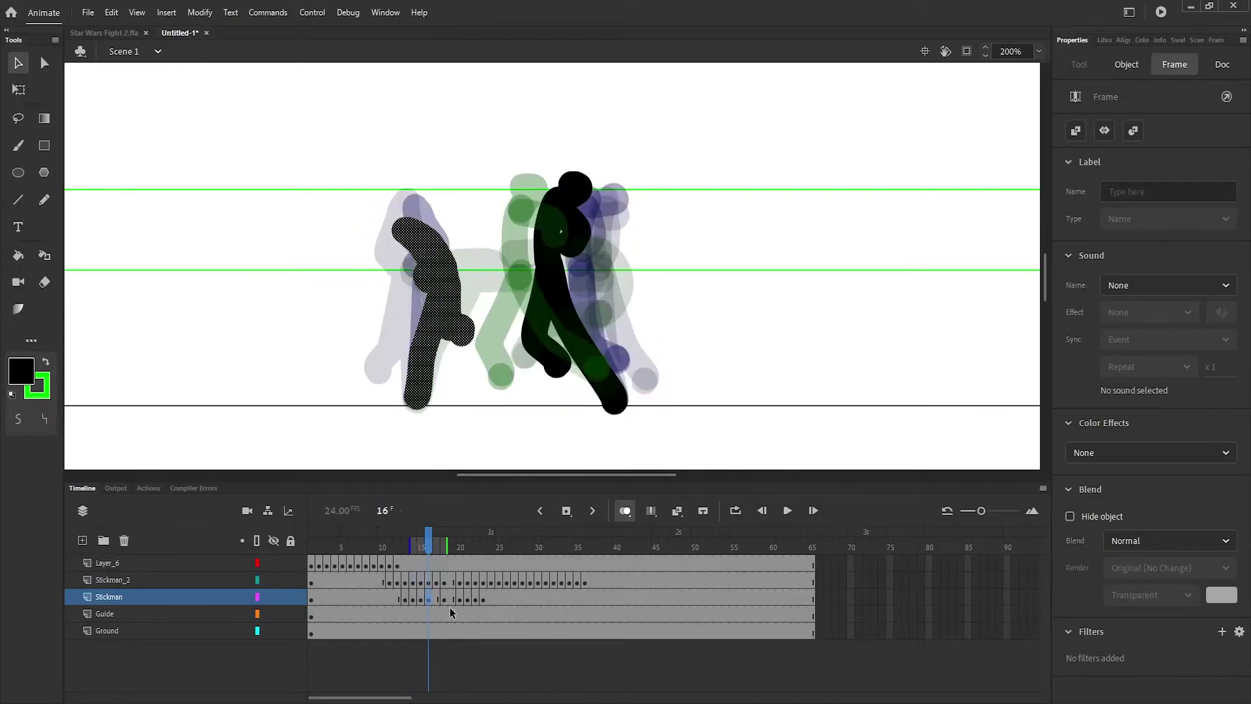
Step: Check the Stickman's frame 18 drawing and nudge its frame 20 drawing to the left to align the planted foot
left_click(444, 600)
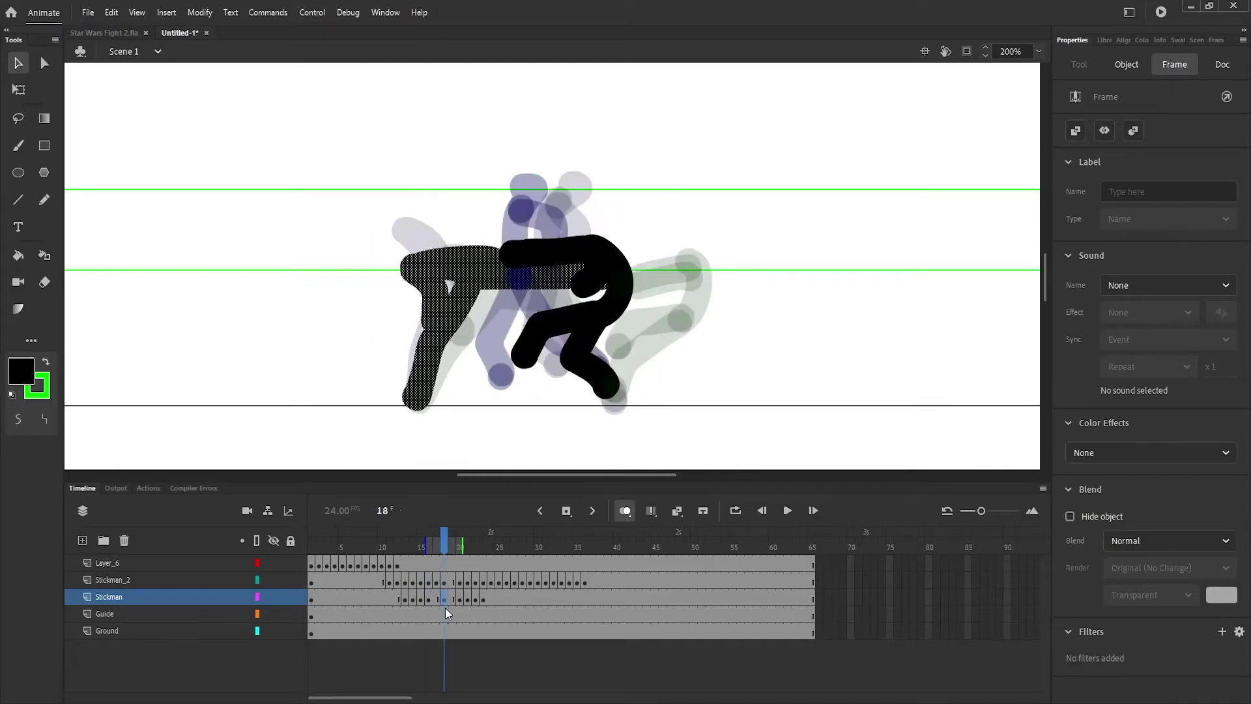
left_click(459, 597)
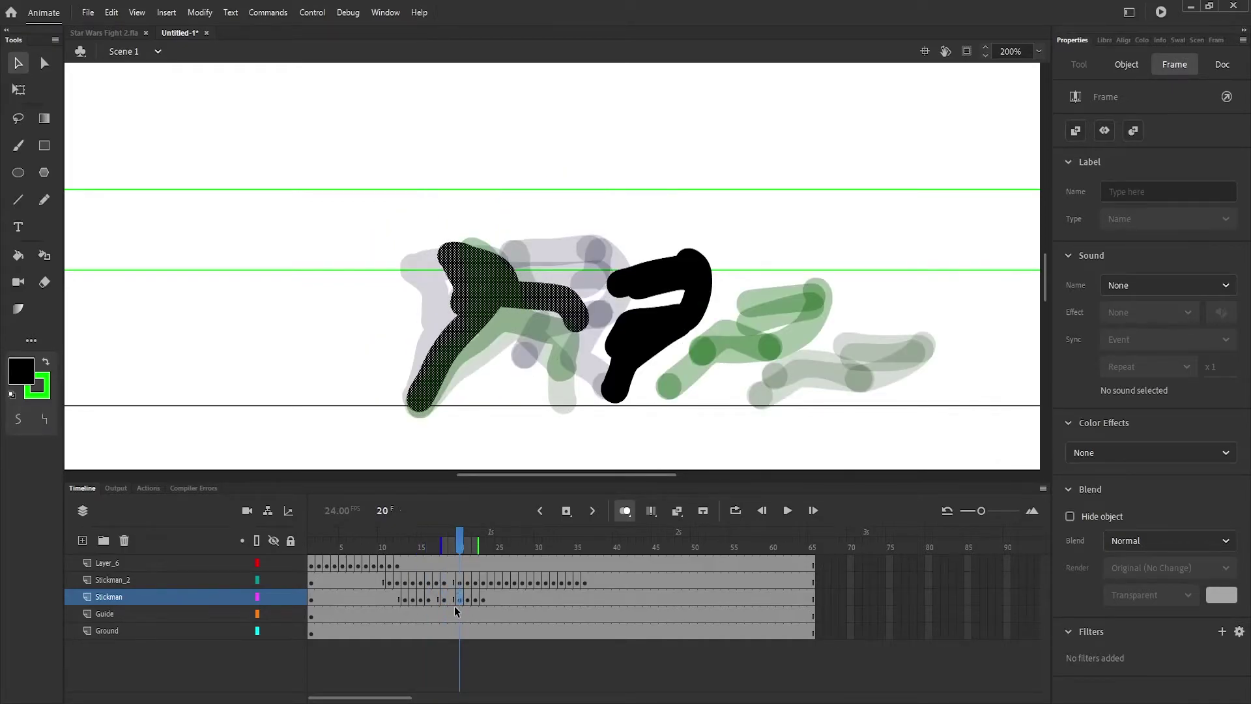
key("Left")
key("Left")
key("Left")
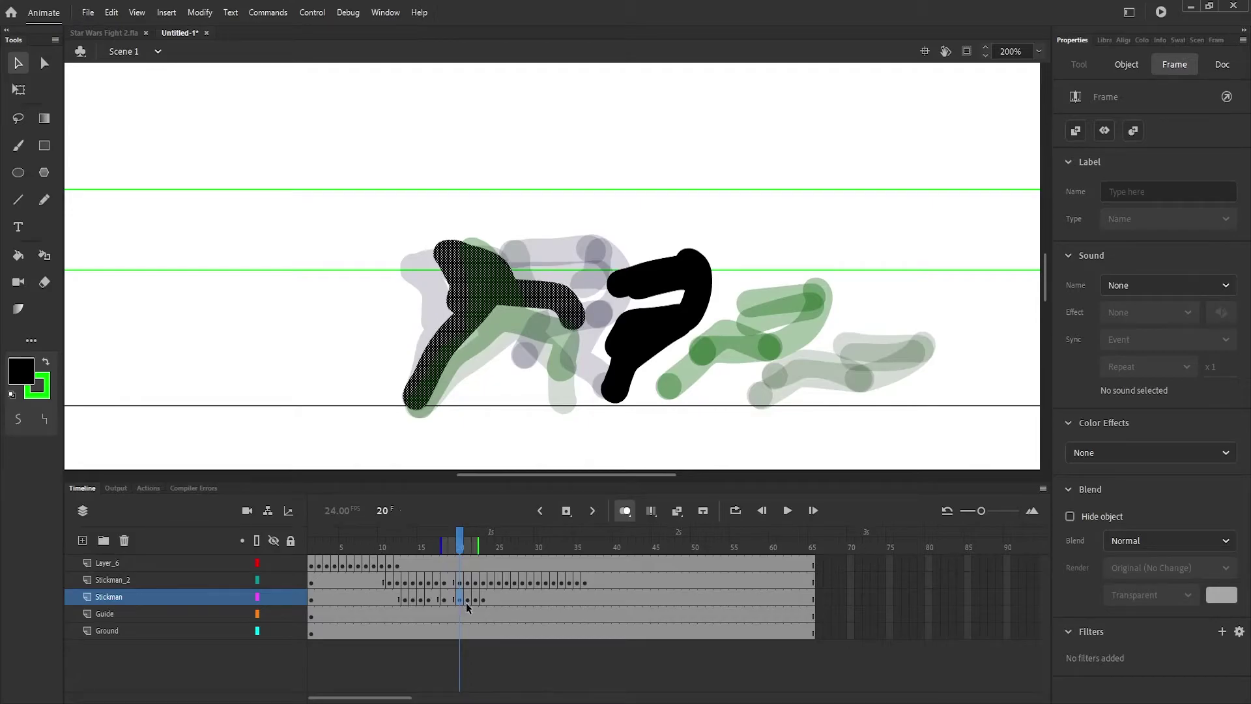
Step: Nudge the Stickman's frame 21 drawing up and slightly to the left to align its planted foot with the previous frames
left_click(470, 597)
key("Up")
key("Up")
key("Up")
key("Up")
key("Up")
key("Up")
key("Up")
key("Up")
key("Up")
key("Up")
key("Up")
key("Up")
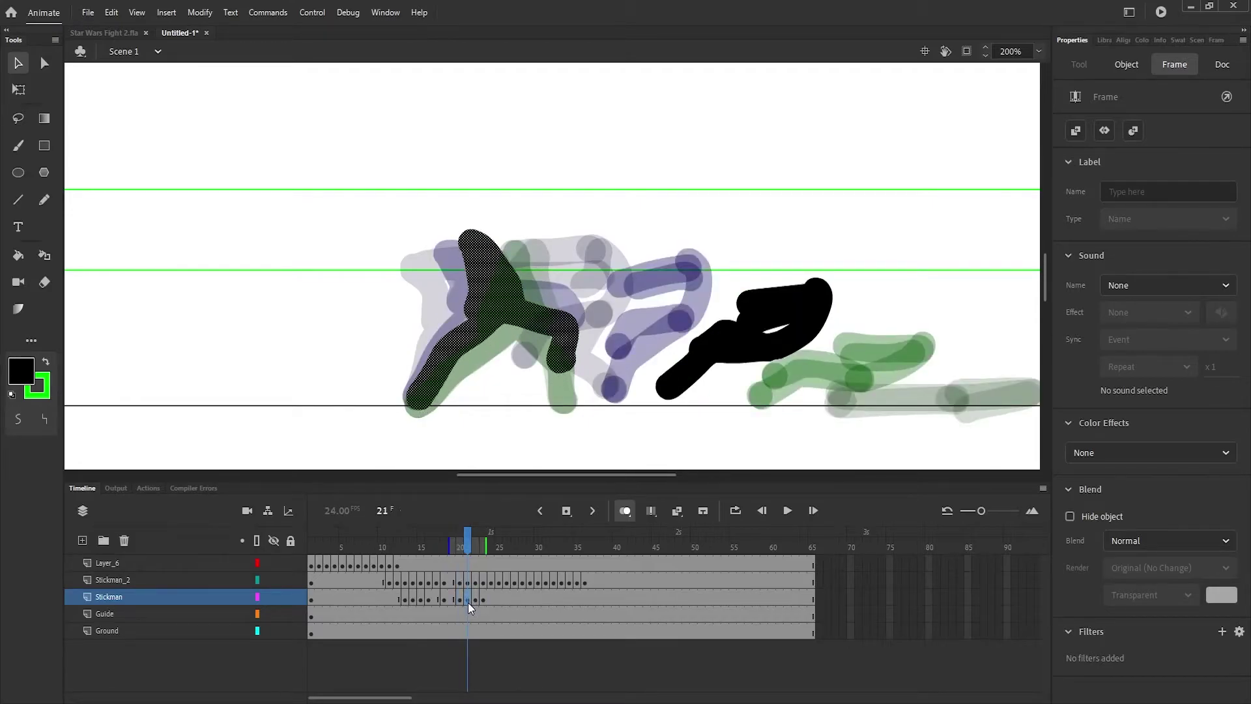
key("Left")
key("Left")
key("Left")
Step: Nudge the Stickman's frame 22 drawing up and slightly to the left so its planted foot lines up with the onion skins
left_click(478, 598)
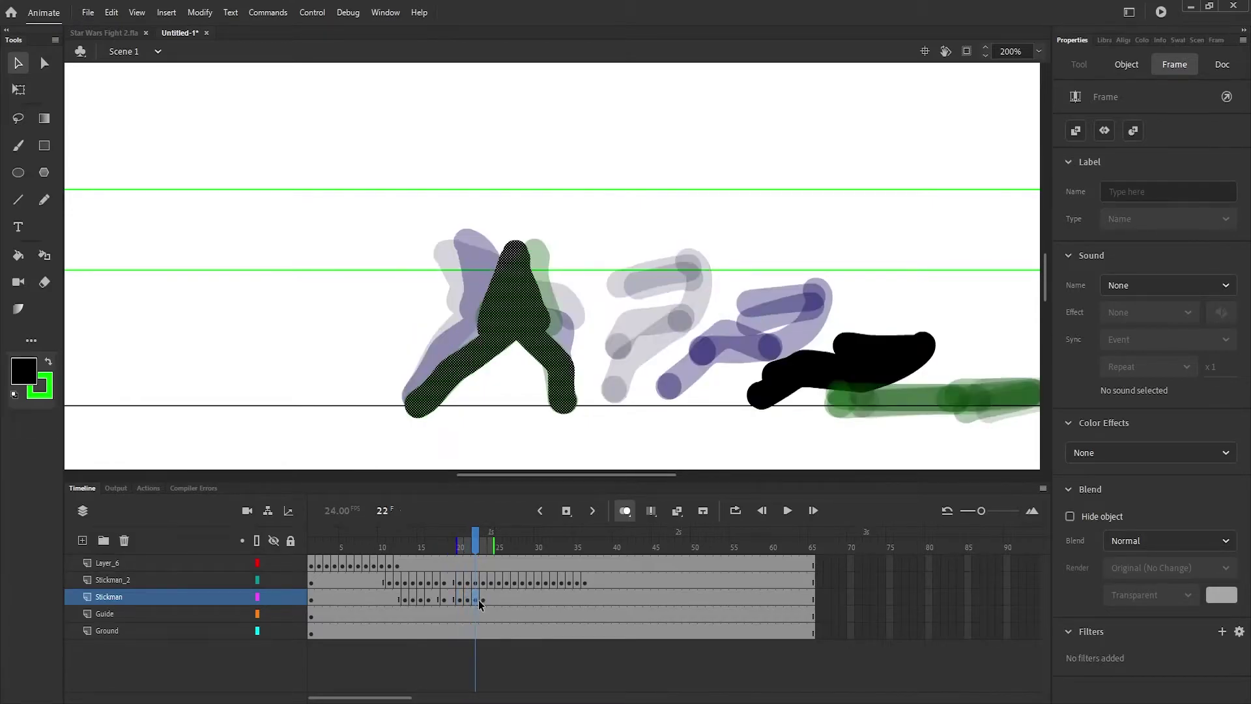
key("Up")
key("Up")
key("Up")
key("Up")
key("Up")
key("Up")
key("Left")
key("Left")
key("Left")
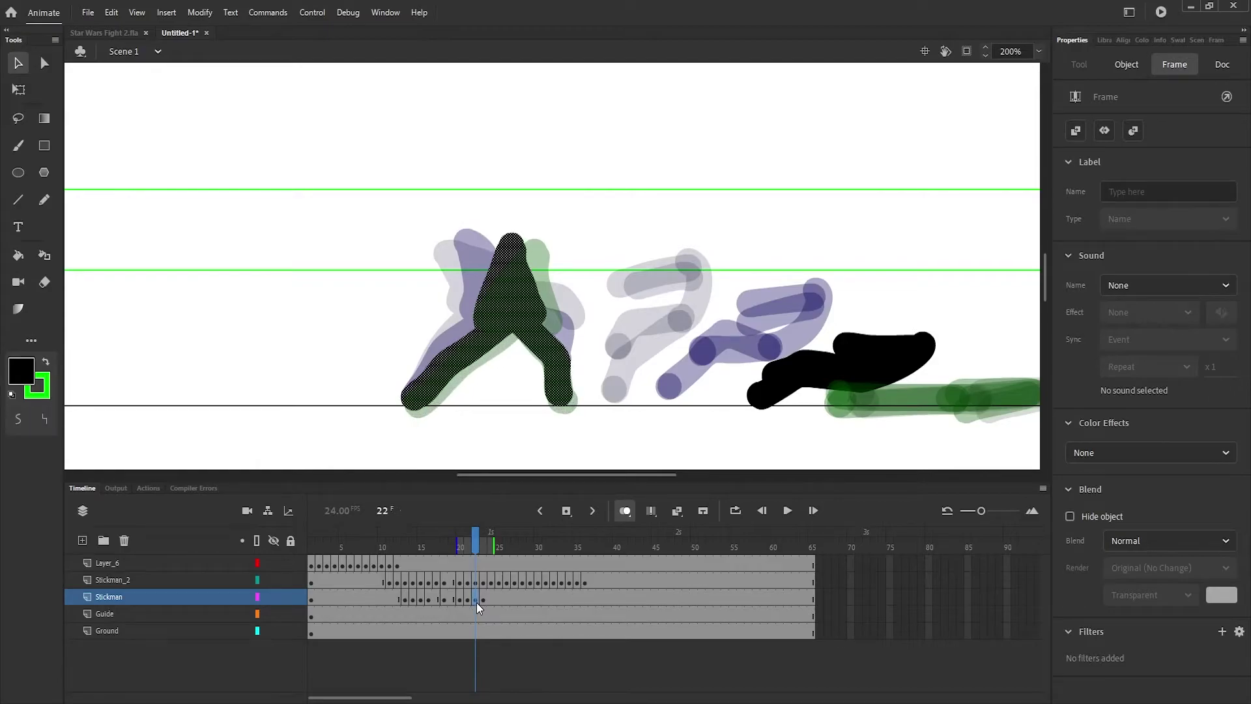
Step: Nudge the Stickman's frame 23 drawing up and slightly to the left to match the planted foot of frame 22
left_click(482, 598)
key("Up")
key("Up")
key("Up")
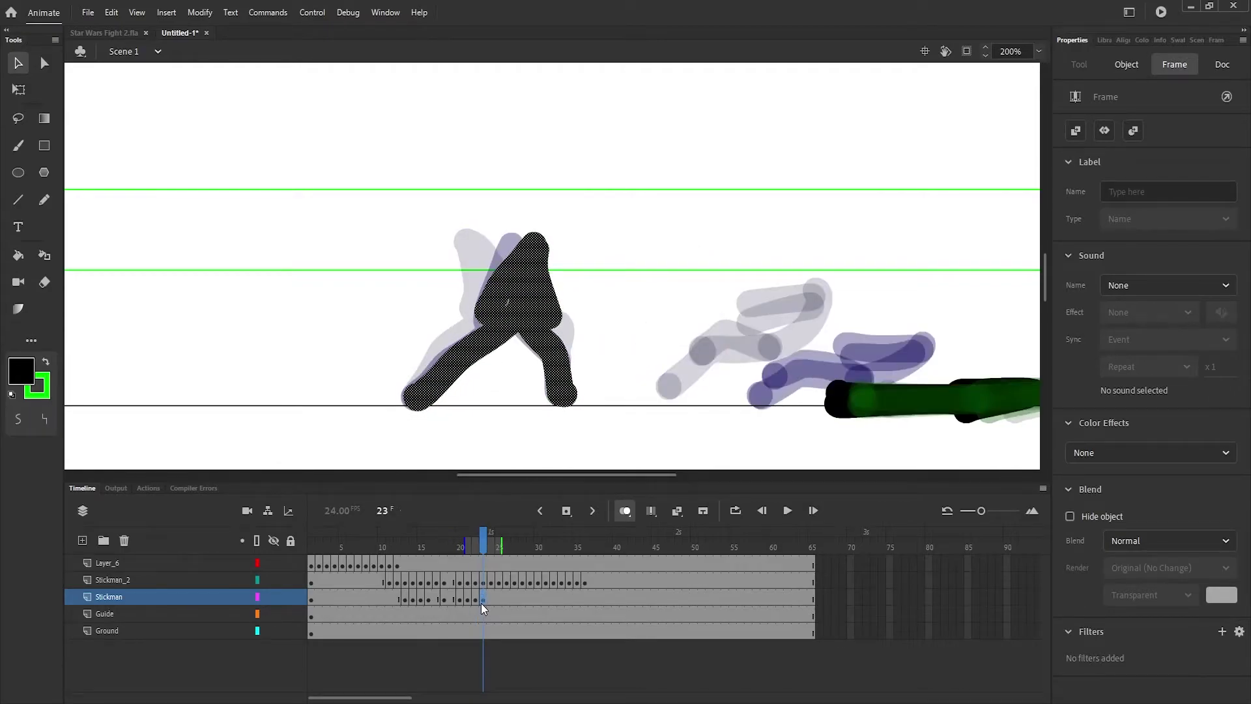
key("Left")
key("Left")
key("Left")
key("Left")
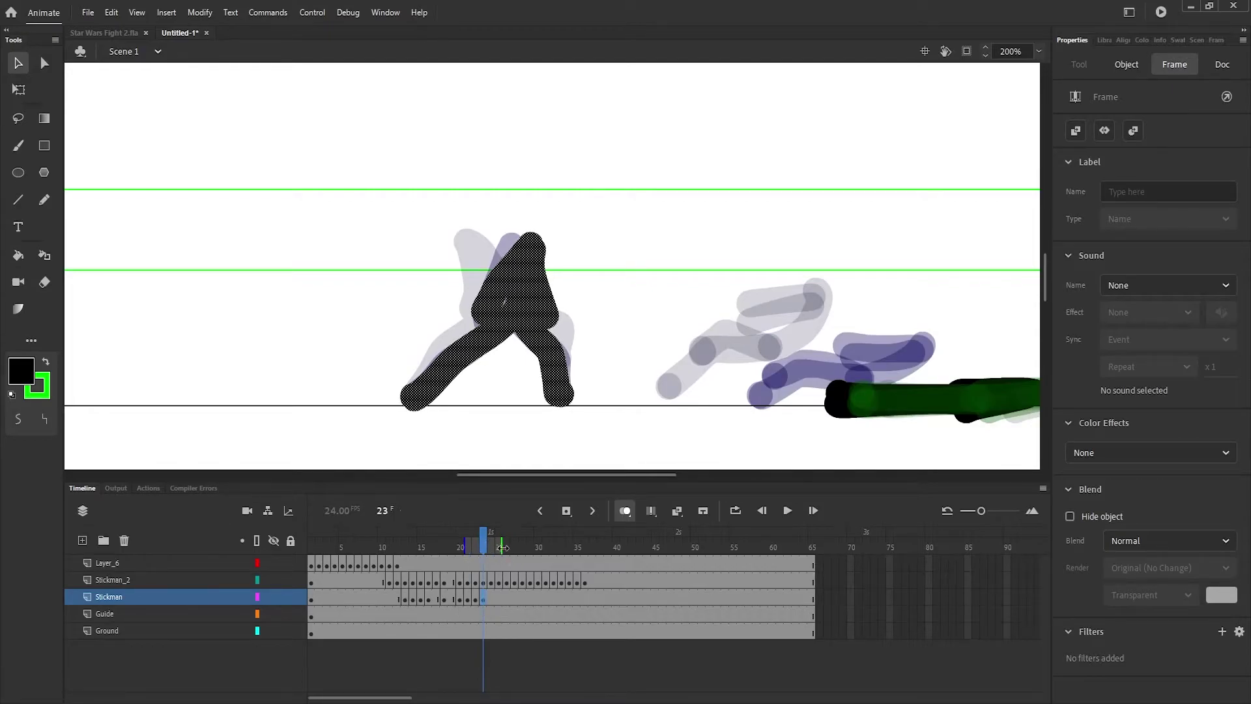
Step: Play the animation and scrub between frames 11 and 25 to review the Stickman's aligned foot and leg positions
left_click_drag(500, 546, 264, 605)
key("Return")
left_click_drag(421, 575, 498, 545)
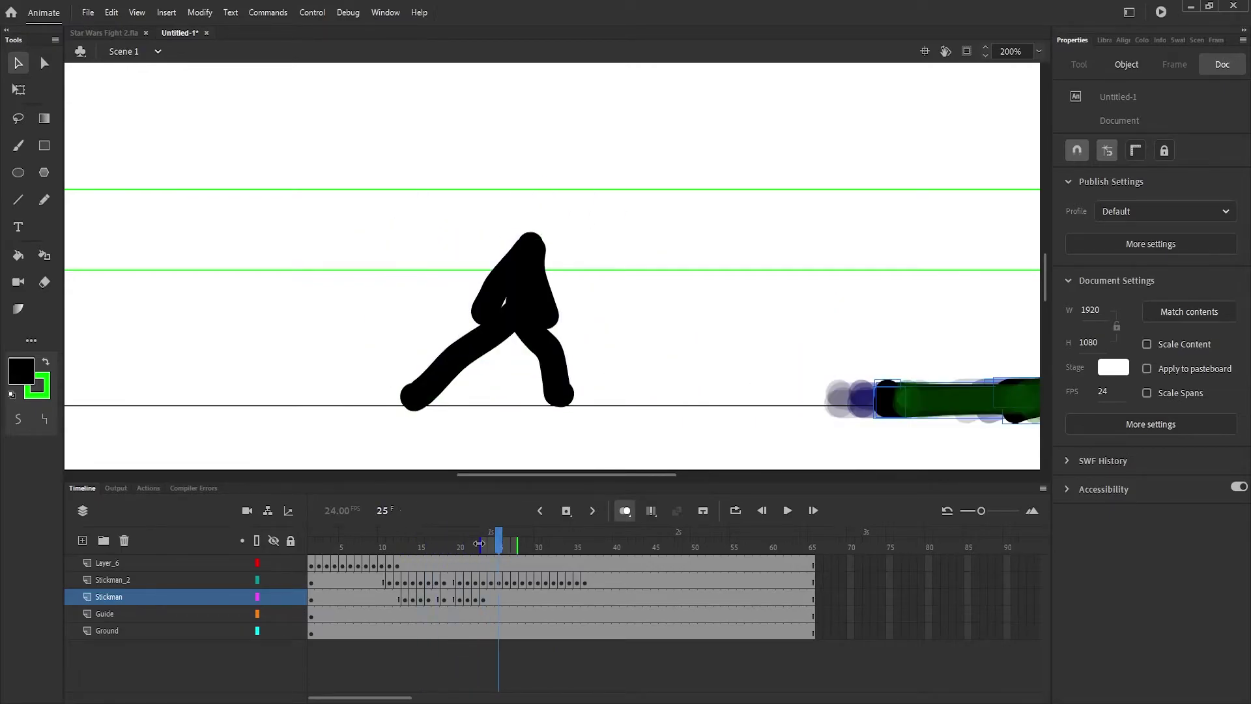
left_click_drag(510, 581, 427, 585)
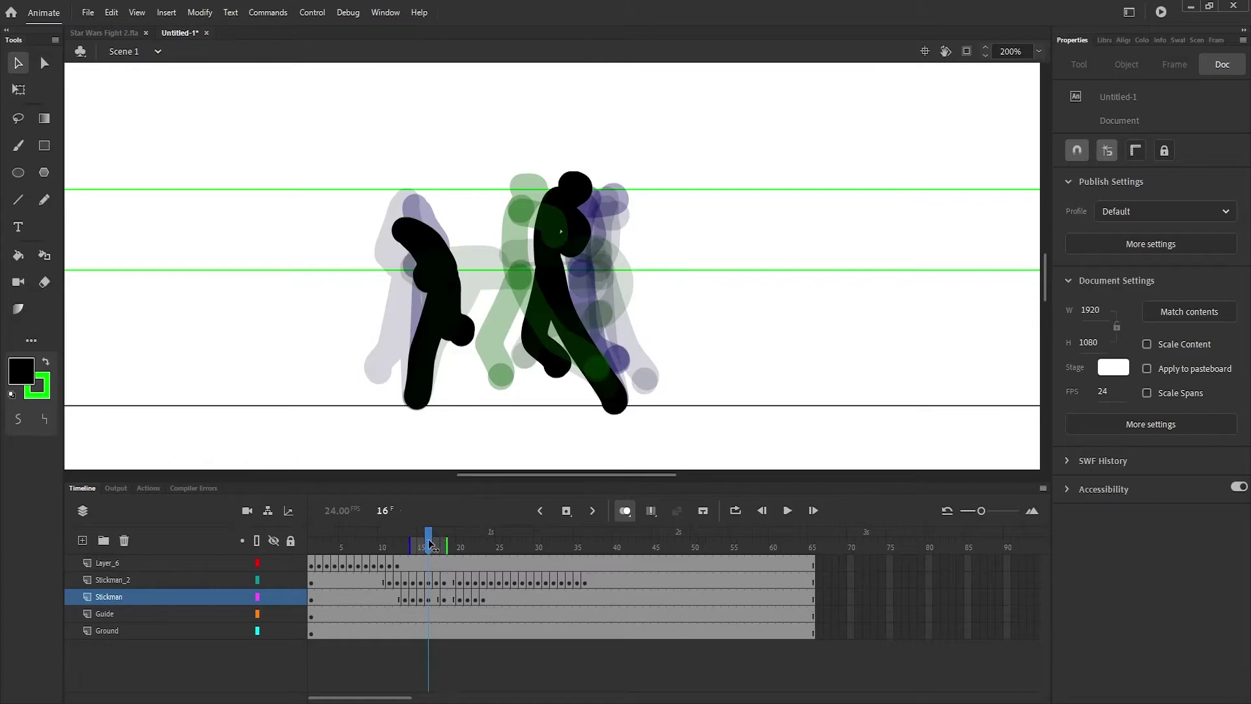
left_click_drag(430, 548, 483, 552)
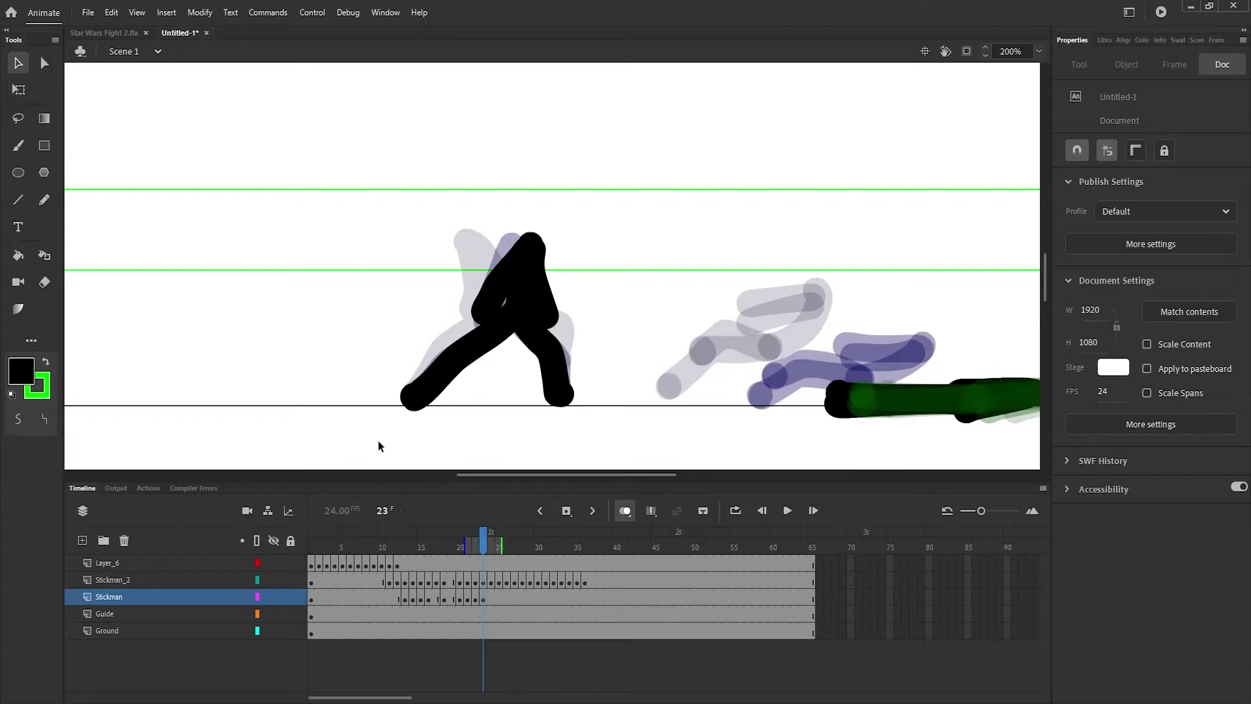
left_click(391, 593)
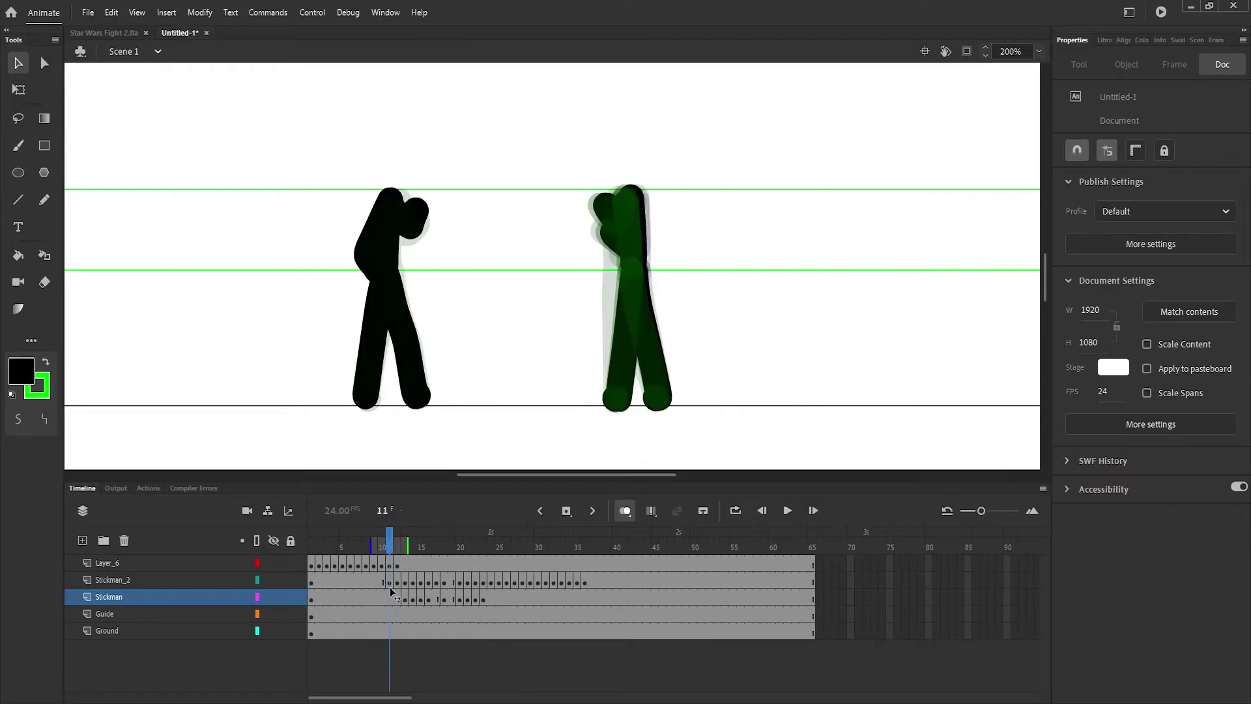
left_click_drag(394, 593, 491, 616)
left_click(471, 385)
left_click(470, 381)
left_click(451, 357)
left_click(472, 375)
left_click(456, 355)
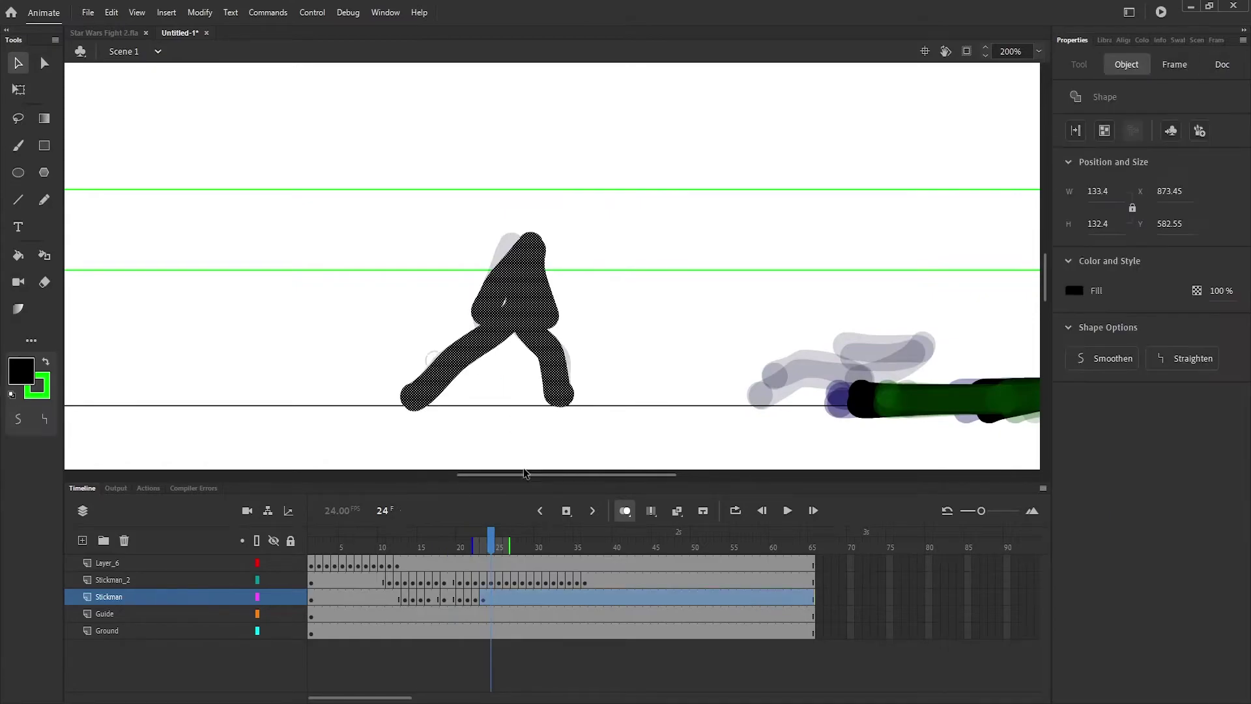
left_click_drag(493, 548, 416, 613)
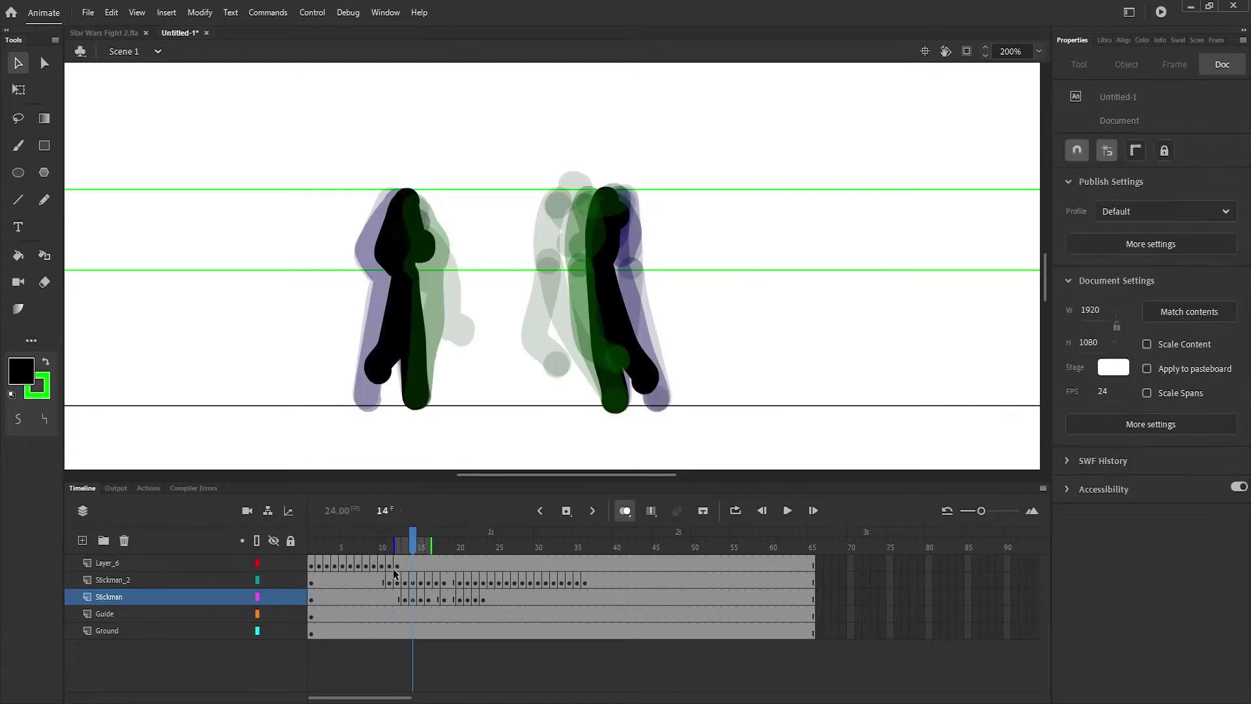
Step: Check the Stickman_2 drawings from frame 11 to frame 17 and inspect the back leg on frame 17
left_click(389, 583)
left_click(397, 580)
left_click(407, 578)
left_click(415, 577)
left_click(421, 580)
left_click(428, 569)
left_click_drag(374, 580, 434, 607)
left_click(493, 430)
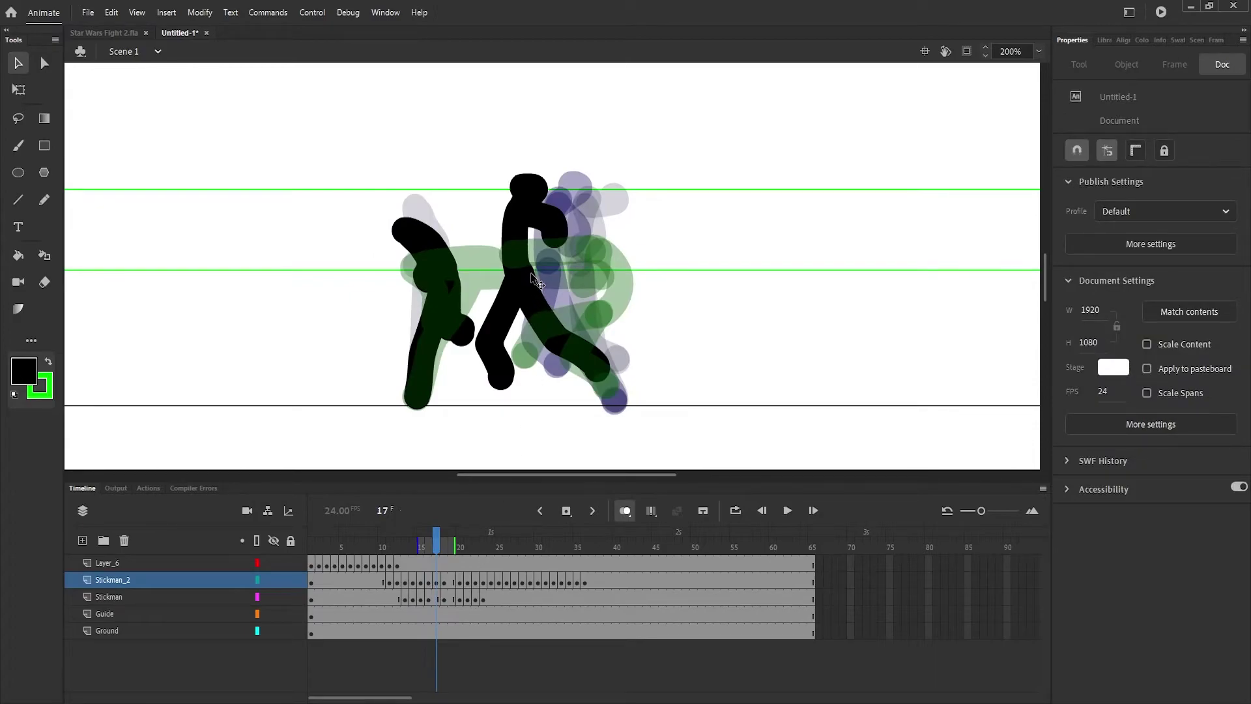
left_click(540, 303)
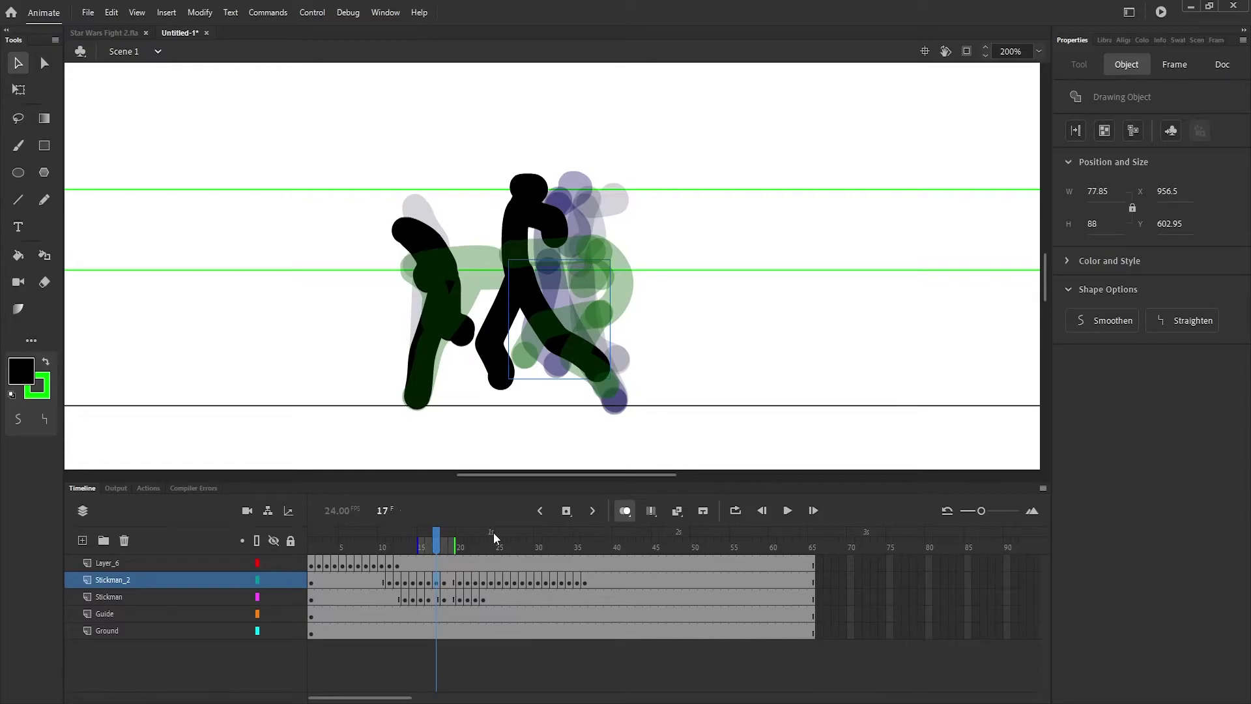
Step: Try to break apart Stickman_2's frame 17 drawing, delete it and repaint the figure with the Classic Brush
left_click(437, 581)
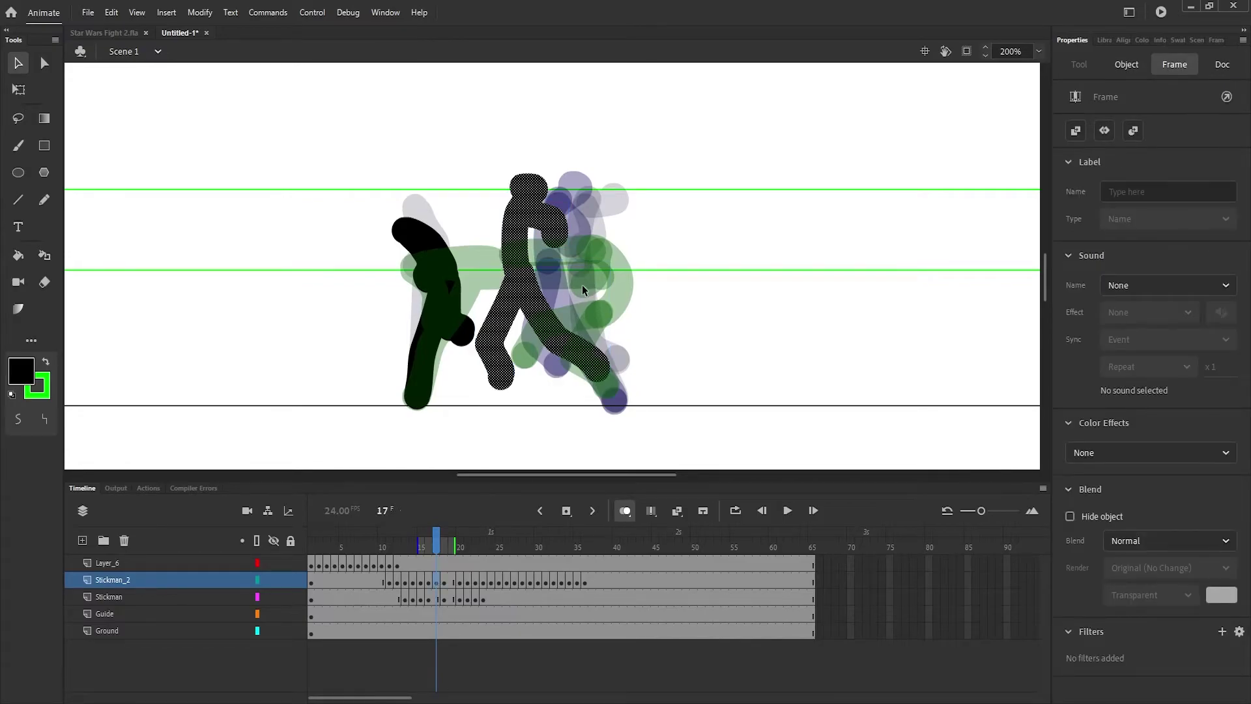
left_click(549, 280)
mouse_move(540, 302)
left_mouse_down()
mouse_move(540, 381)
mouse_move(520, 387)
mouse_move(567, 293)
left_mouse_up()
left_click_drag(629, 373, 616, 375)
key("Delete")
key("b")
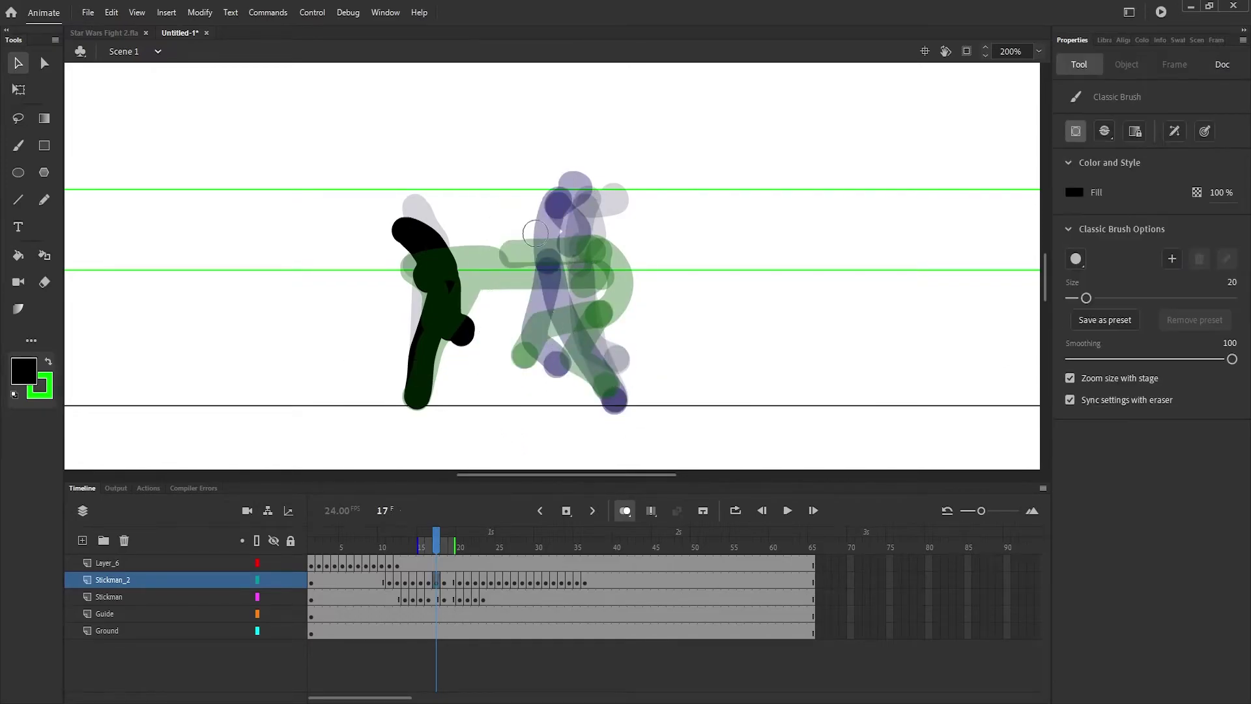
mouse_move(526, 200)
left_mouse_down()
mouse_move(518, 281)
mouse_move(547, 344)
mouse_move(596, 358)
left_mouse_up()
key("ctrl+z")
key("ctrl+z")
key("ctrl+z")
key("ctrl+z")
key("ctrl+z")
key("ctrl+z")
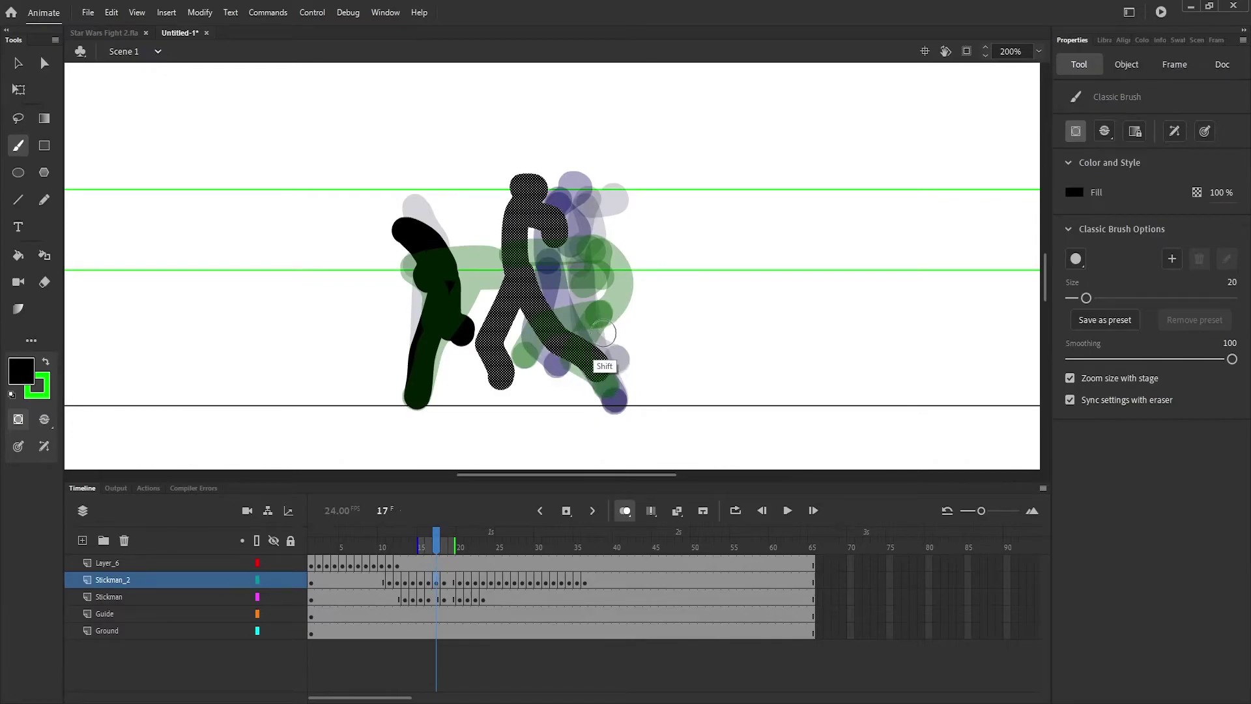
Step: Try deleting only Stickman_2's back leg object on frame 17 and redrawing it with the Classic Brush, and undo the stroke
key("v")
left_click(640, 329)
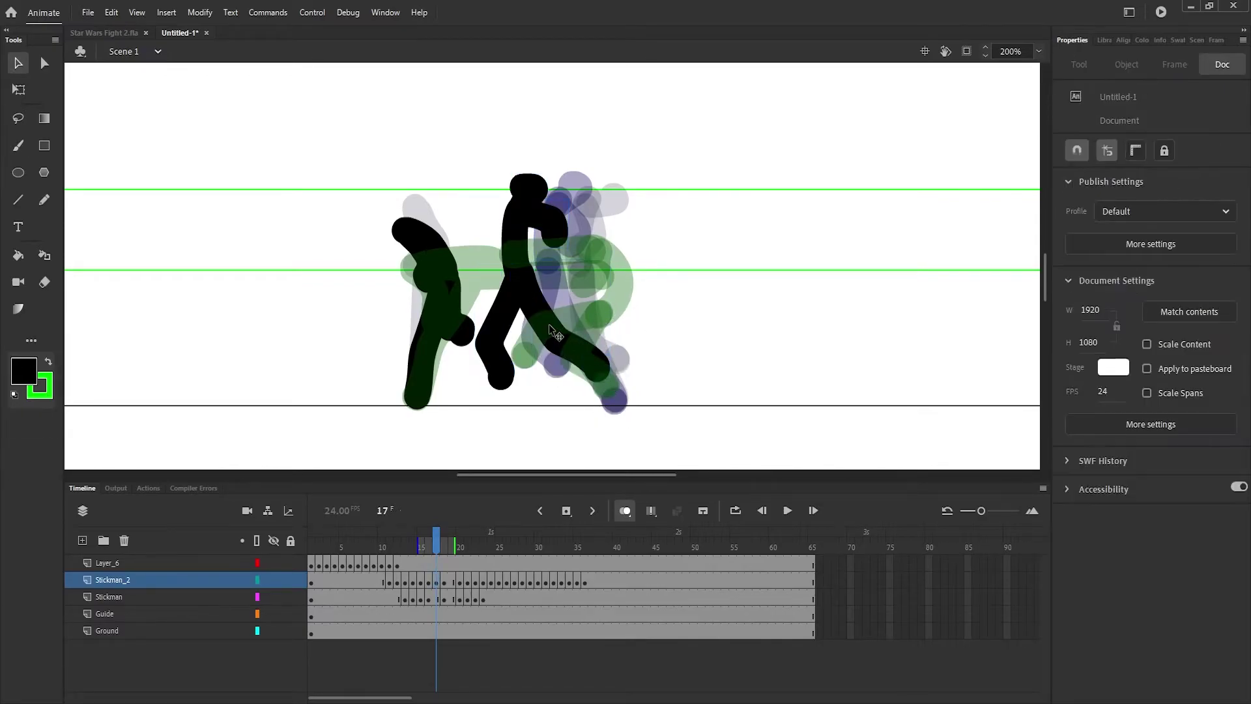
left_click(543, 314)
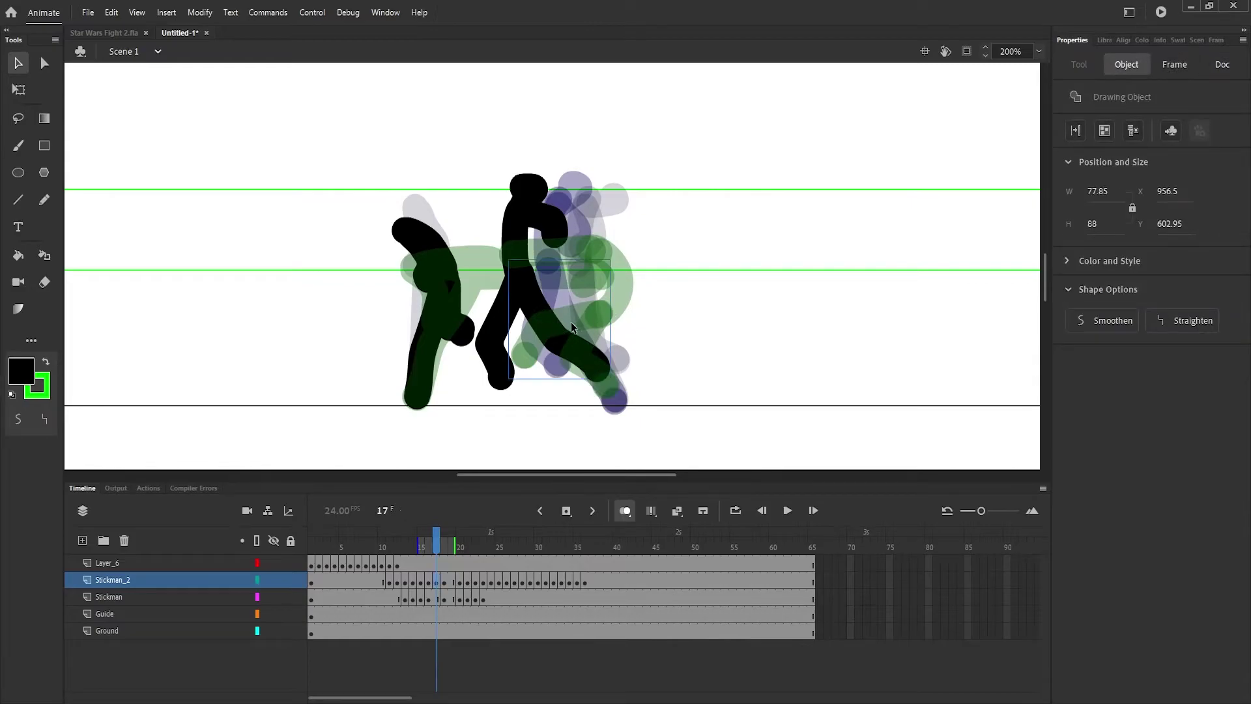
key("Delete")
key("b")
mouse_move(520, 276)
left_mouse_down()
mouse_move(550, 339)
mouse_move(593, 369)
left_mouse_up()
key("ctrl+z")
Step: Review the running figure on Layer_6 across frames 1 to 8 using the onion skins
left_click(515, 539)
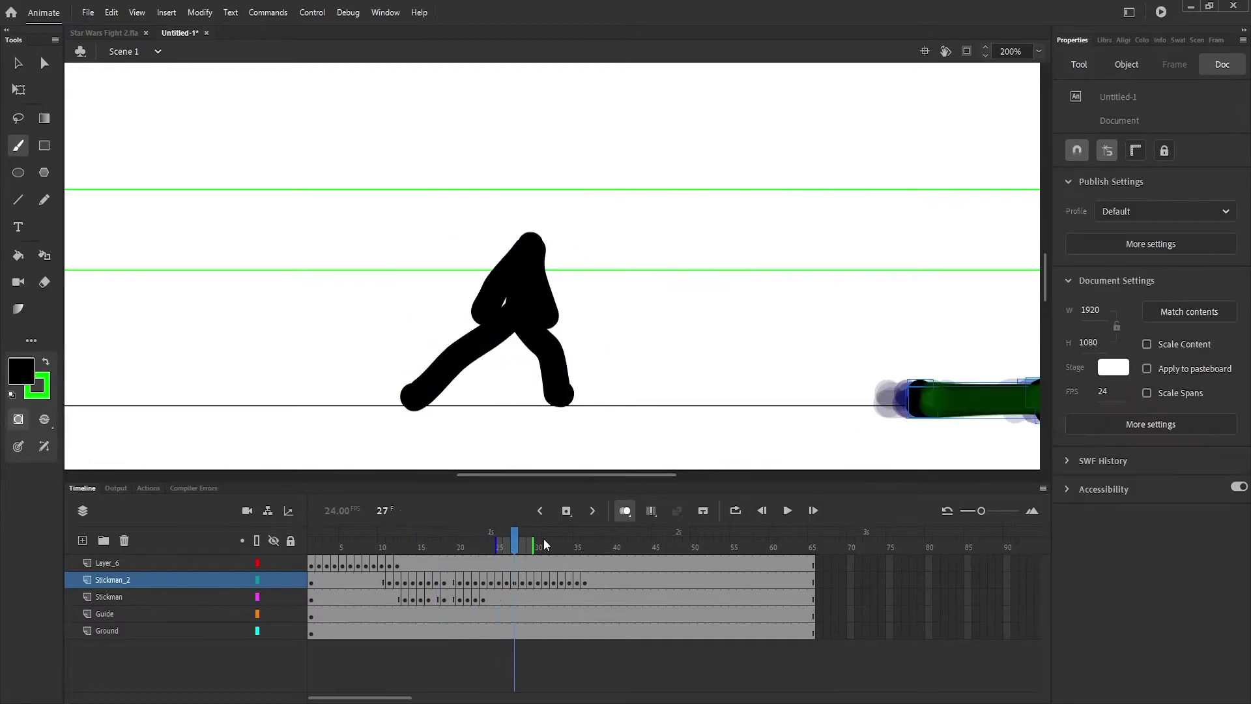
left_click_drag(592, 474, 709, 490)
left_click_drag(427, 534, 350, 587)
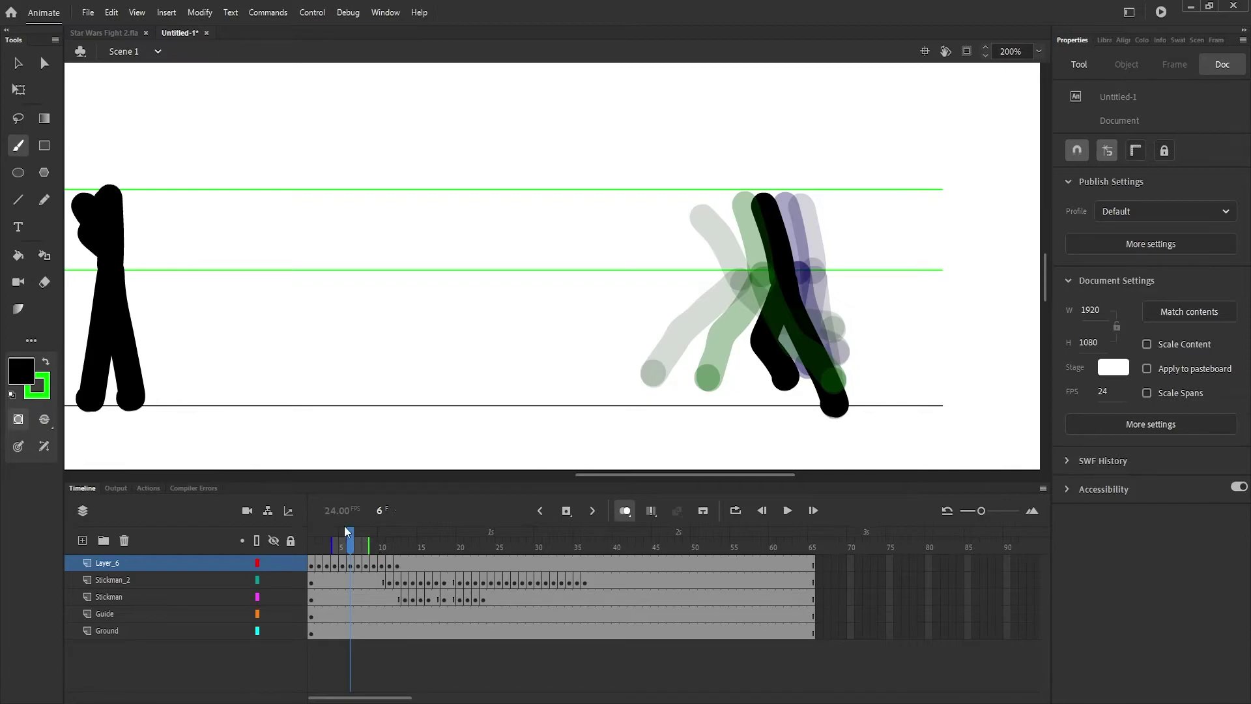
left_click(312, 564)
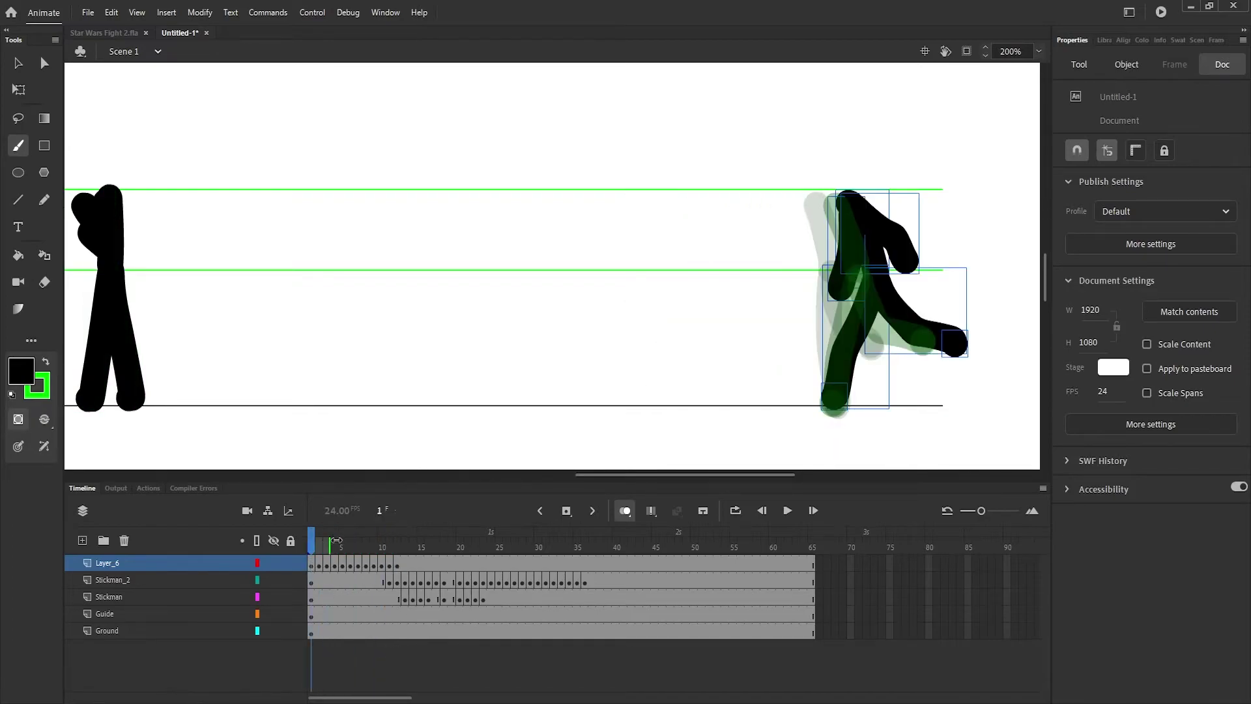
mouse_move(336, 541)
left_mouse_down()
mouse_move(330, 557)
mouse_move(395, 546)
mouse_move(324, 598)
mouse_move(366, 581)
left_mouse_up()
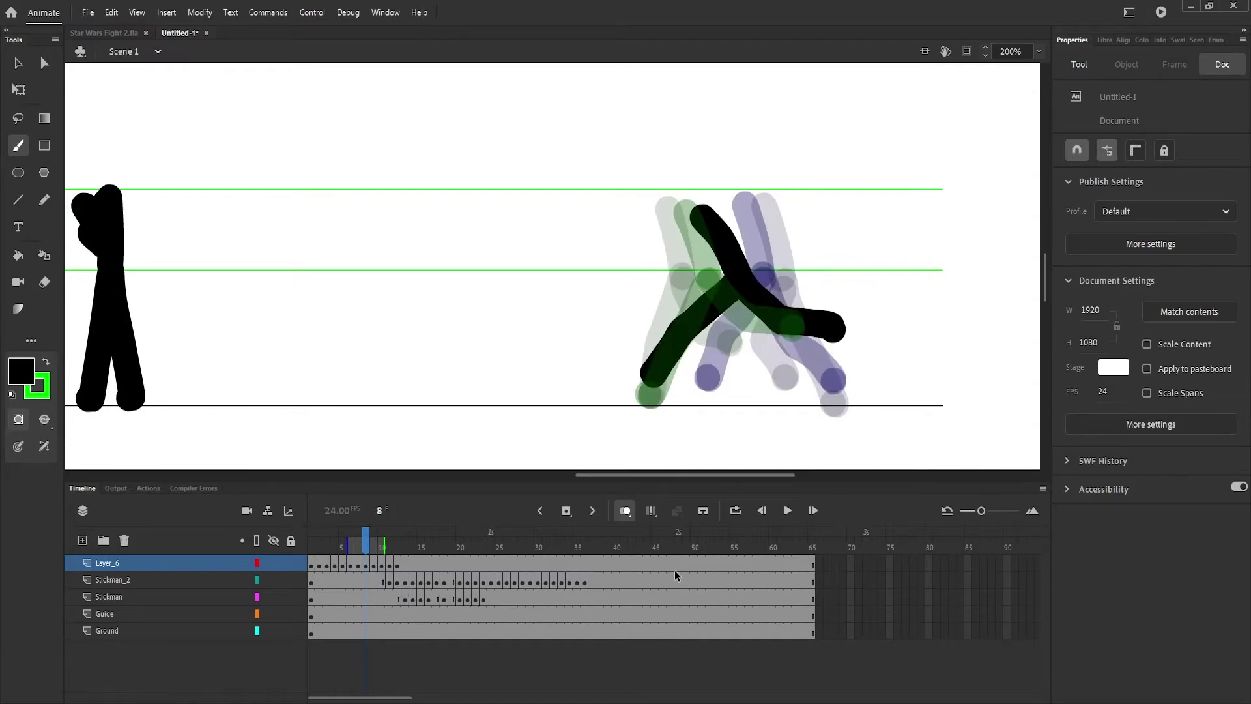
Step: Try breaking apart the Layer_6 figure on frame 8 and isolating its torso from the merged shape
key("v")
left_click(366, 564)
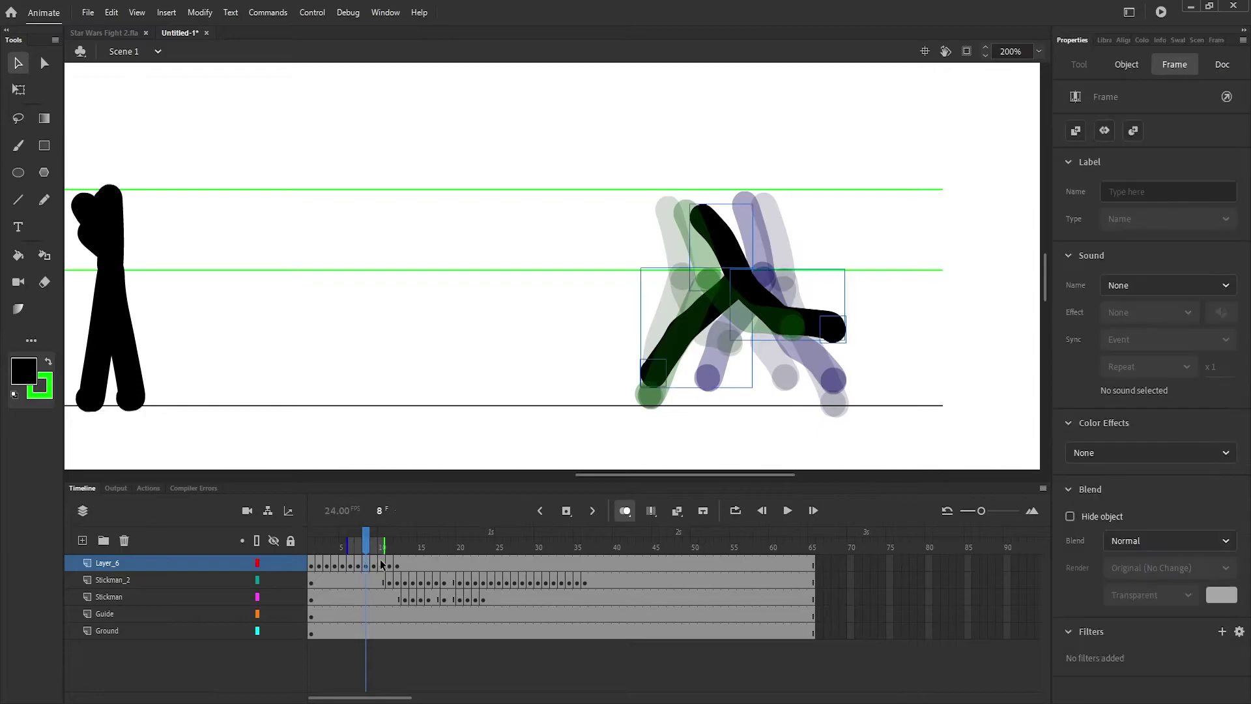
key("ctrl+b")
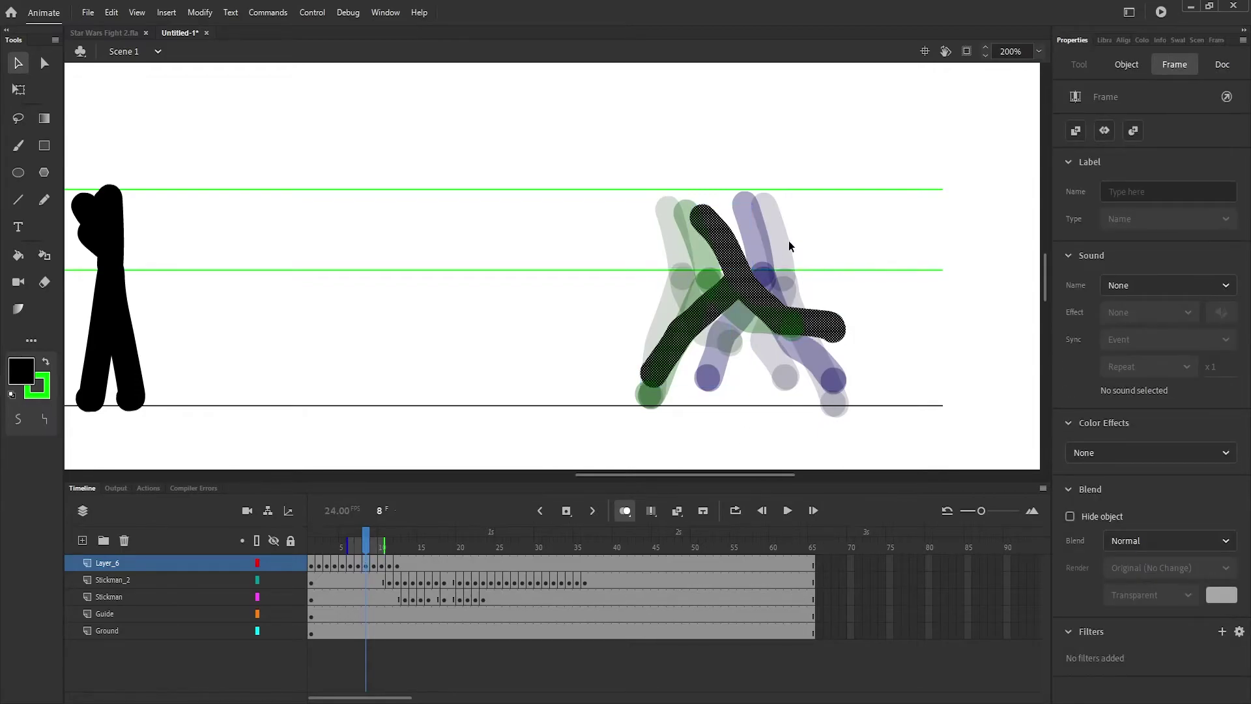
left_click(790, 234)
mouse_move(729, 290)
left_mouse_down()
mouse_move(721, 274)
mouse_move(729, 296)
left_mouse_up()
left_click(769, 236)
left_click(704, 254)
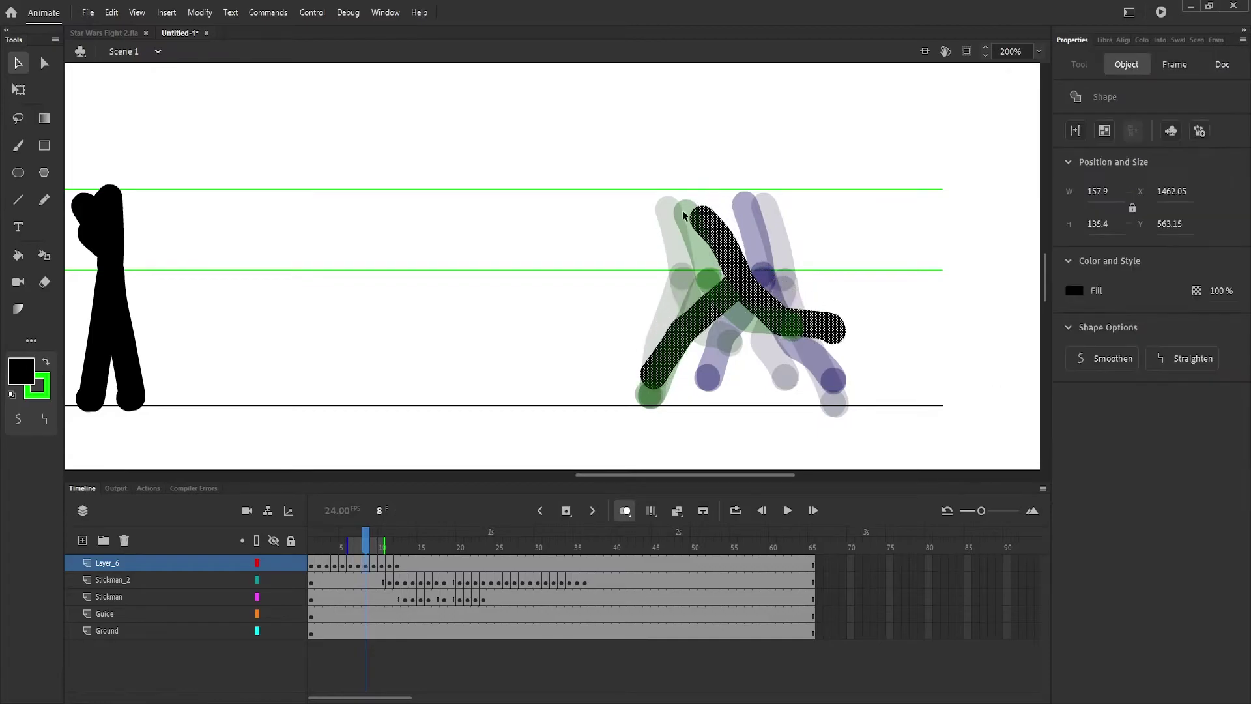
mouse_move(703, 255)
left_mouse_down()
mouse_move(711, 171)
mouse_move(726, 134)
mouse_move(763, 139)
mouse_move(807, 168)
mouse_move(737, 279)
left_mouse_up()
Step: Try deleting the torso of the broken-apart figure on frame 8 and redrawing it more upright with the Classic Brush
key("Delete")
key("b")
left_click_drag(714, 201, 733, 277)
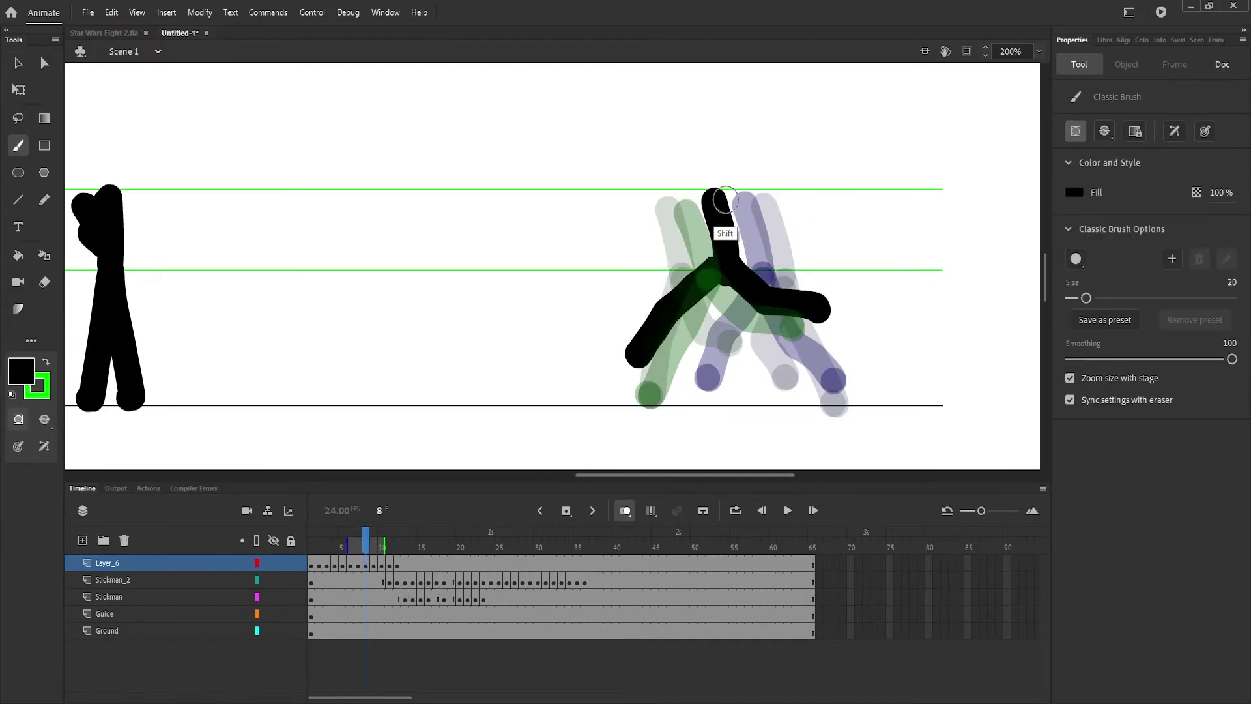
key("ctrl+z")
left_click_drag(709, 191, 731, 266)
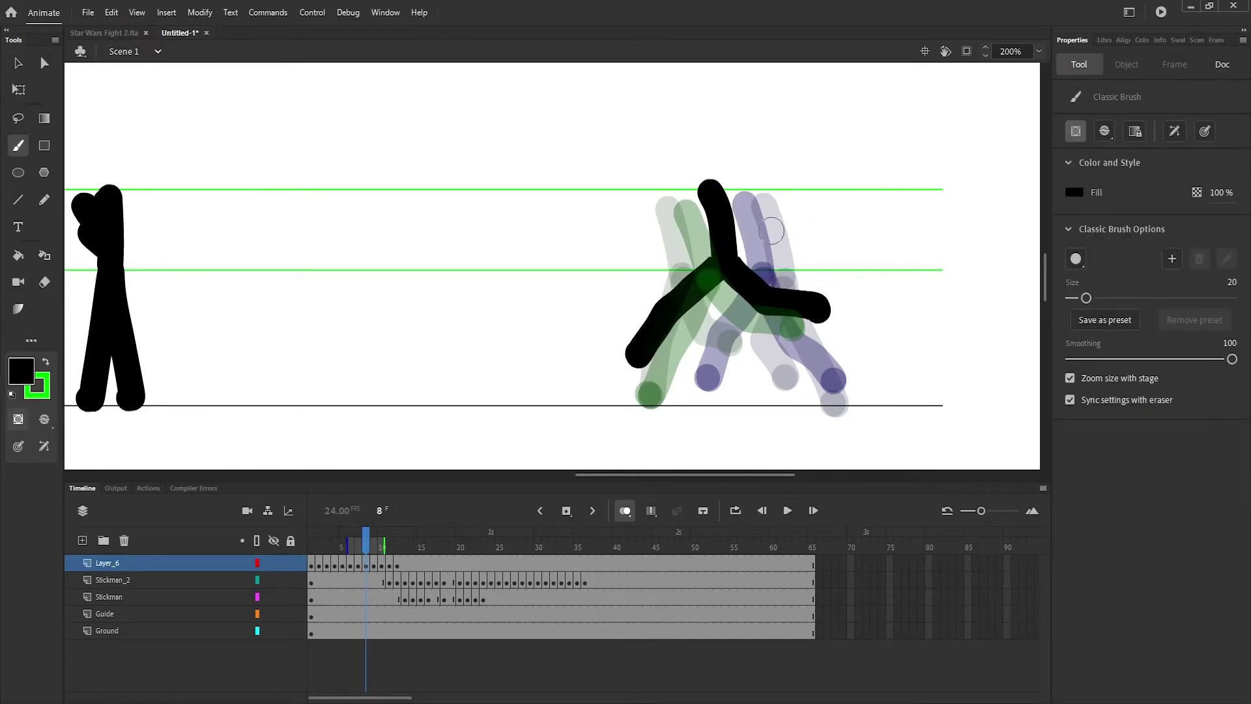
key("v")
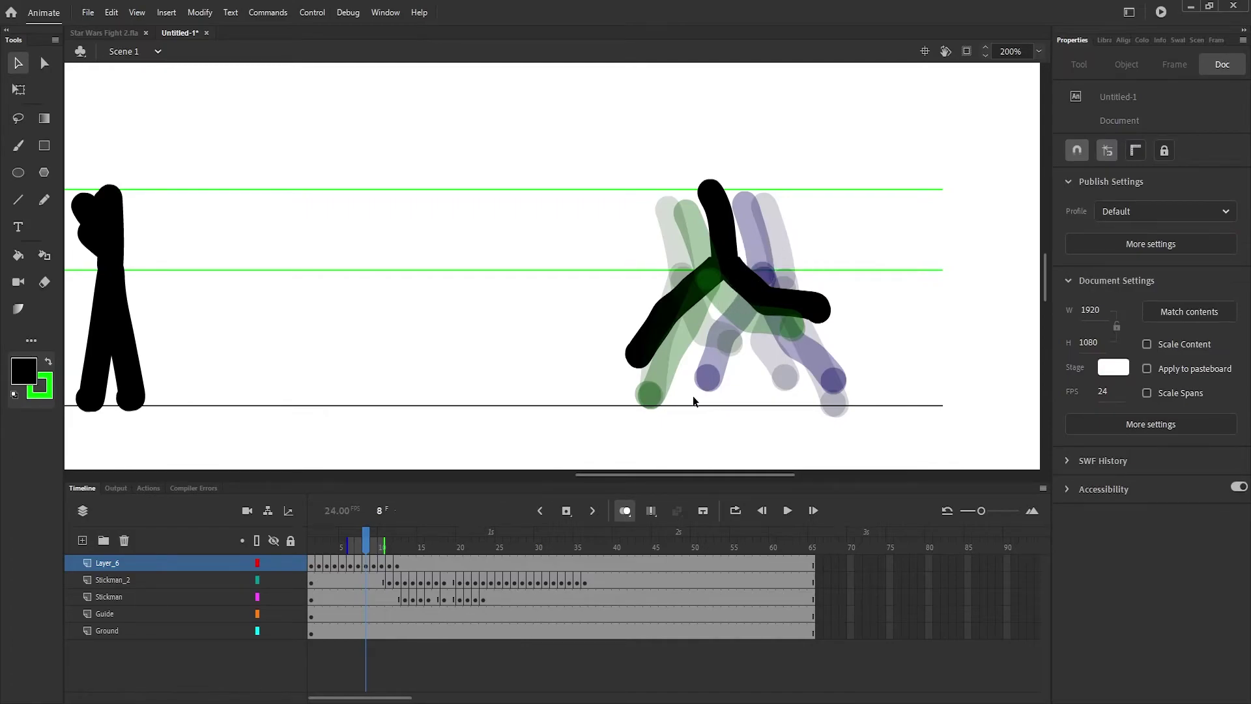
Step: Undo the torso redraw, the moves and the break apart on Layer_6's frame 8 to restore the separate drawing objects
key("ctrl+z")
key("ctrl+z")
key("ctrl+z")
key("ctrl+z")
key("ctrl+z")
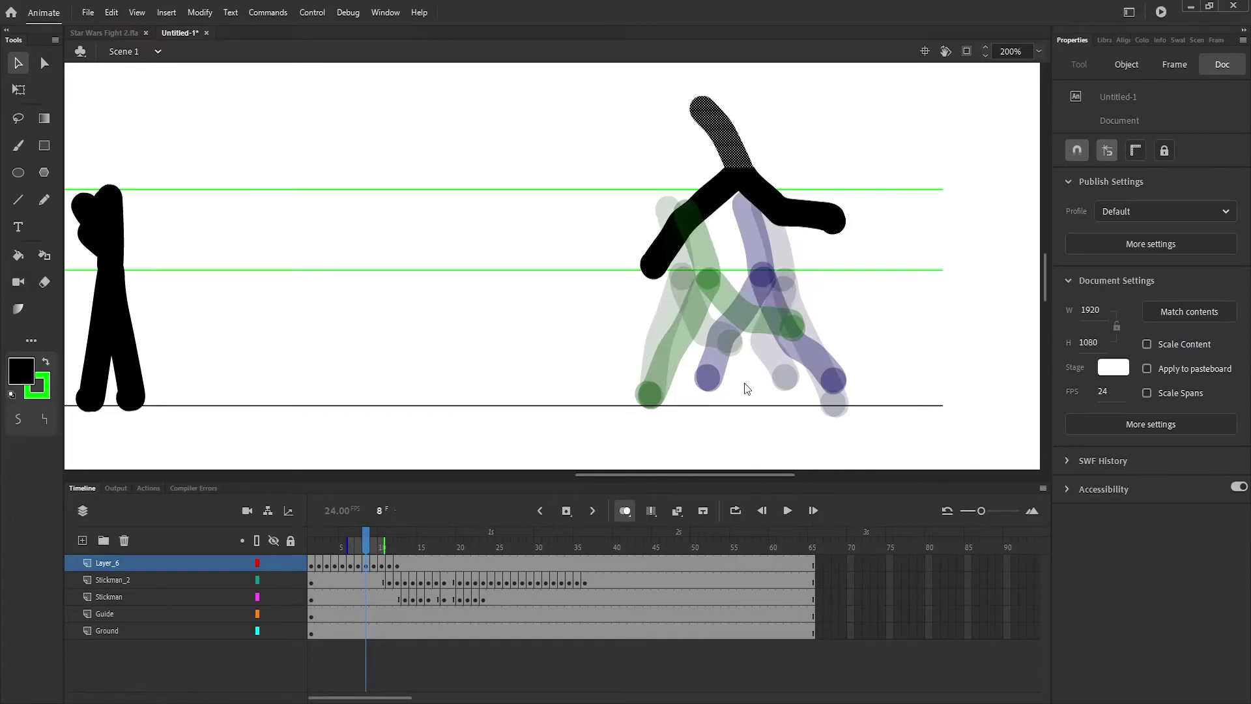
left_click(744, 382)
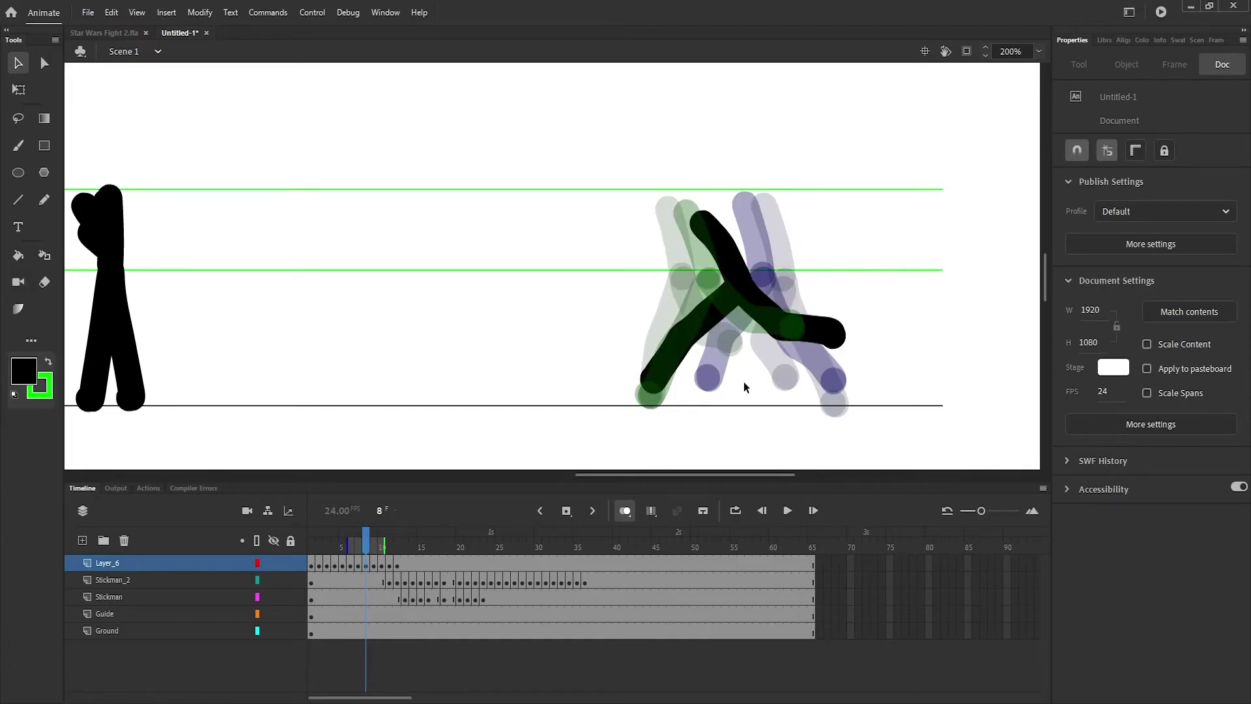
left_click(751, 271, "shift")
left_click_drag(759, 291, 753, 285)
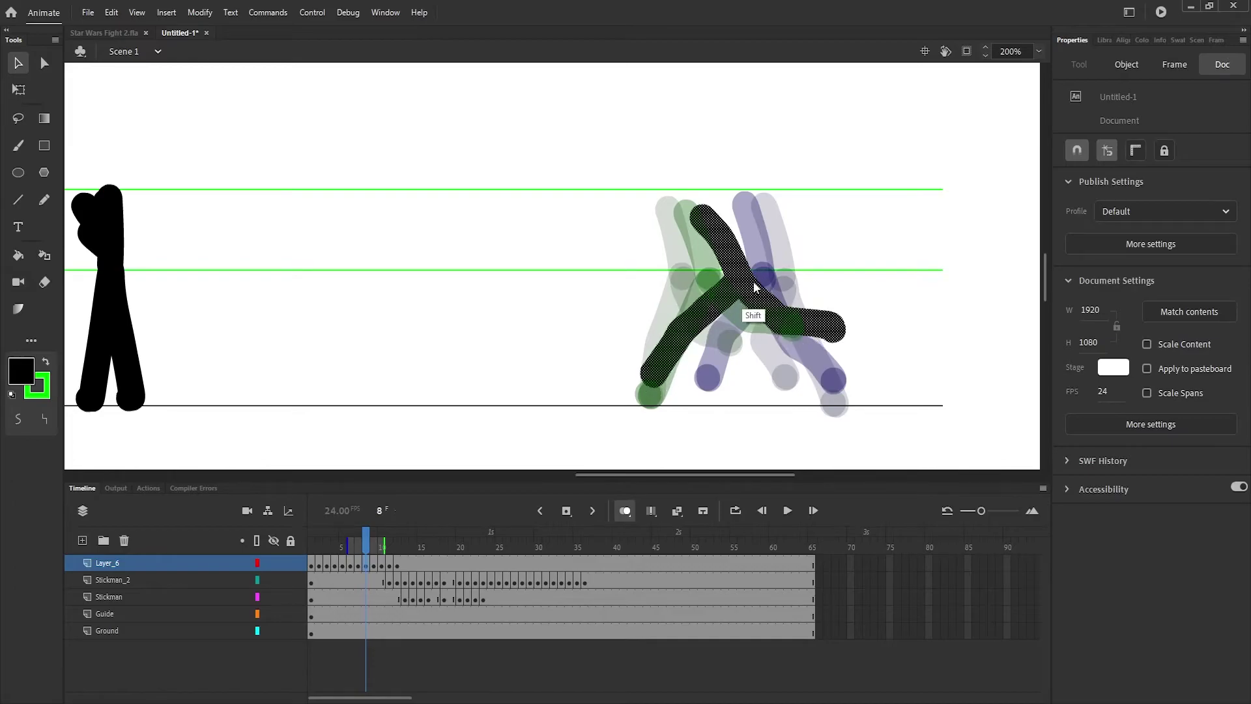
left_click(754, 283, "shift")
left_click(756, 287)
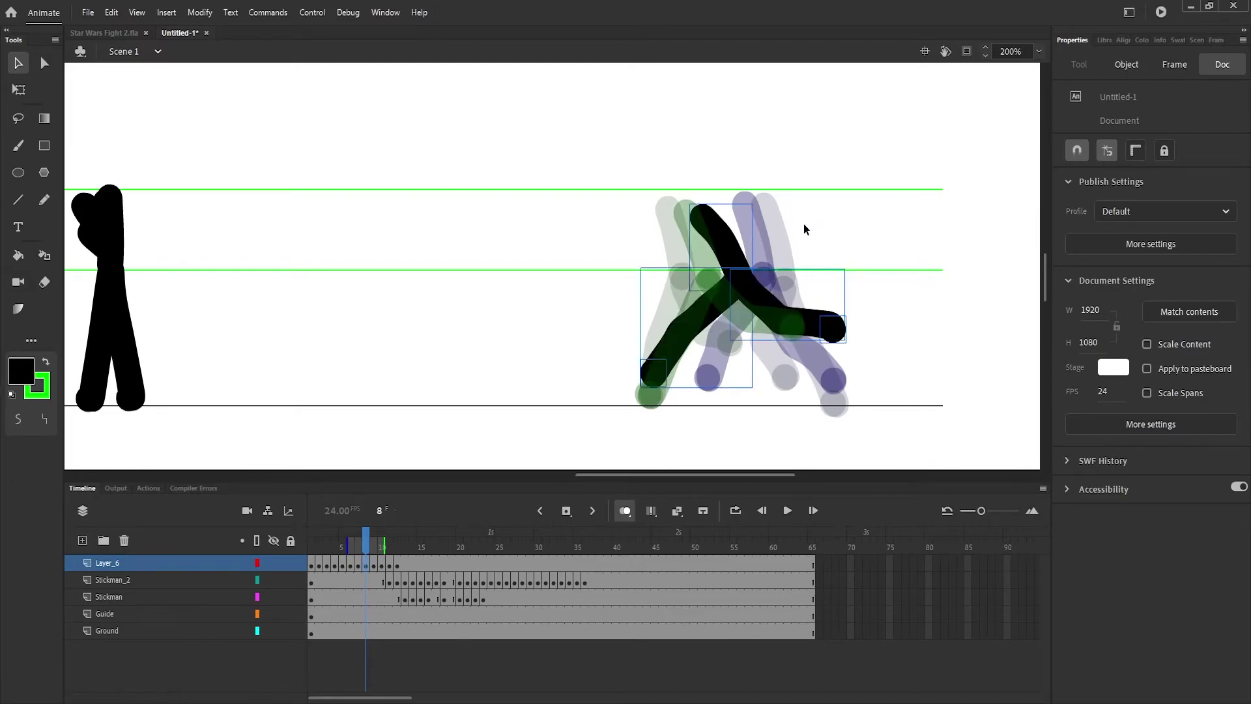
Step: Delete only the torso object of the Layer_6 figure on frame 8 and redraw it more upright with the Classic Brush
left_click(805, 230)
left_click(771, 298)
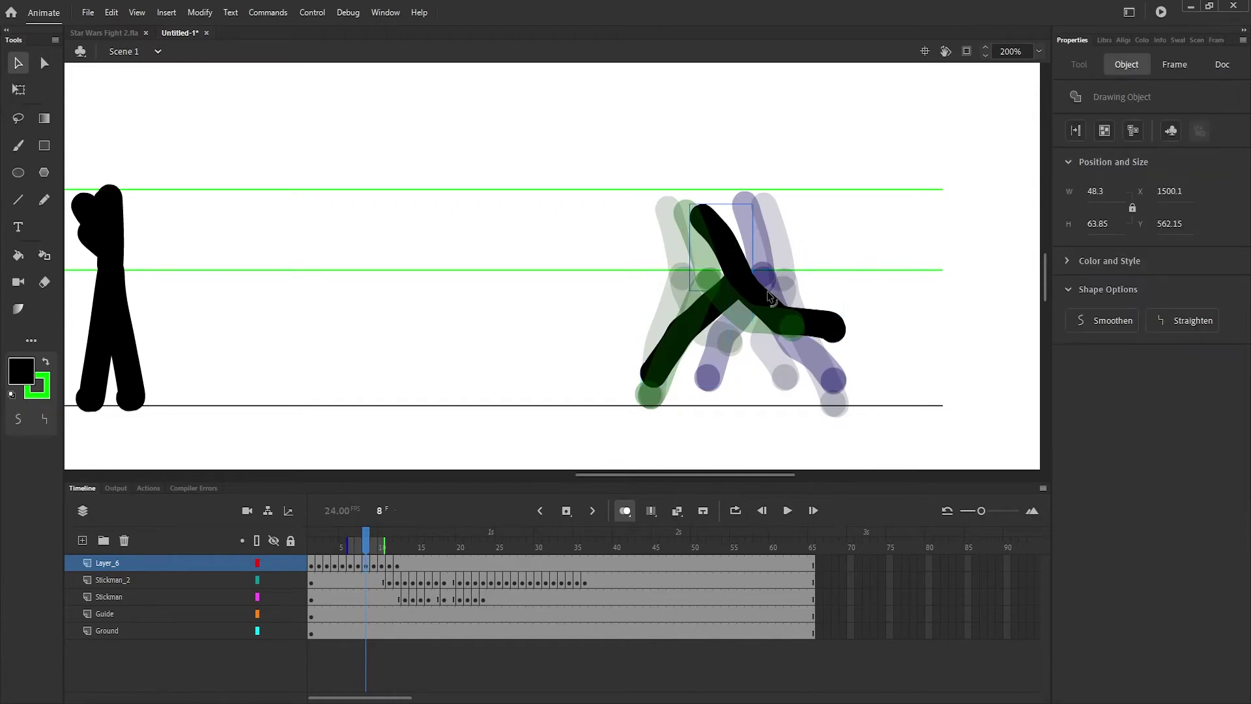
key("Delete")
key("b")
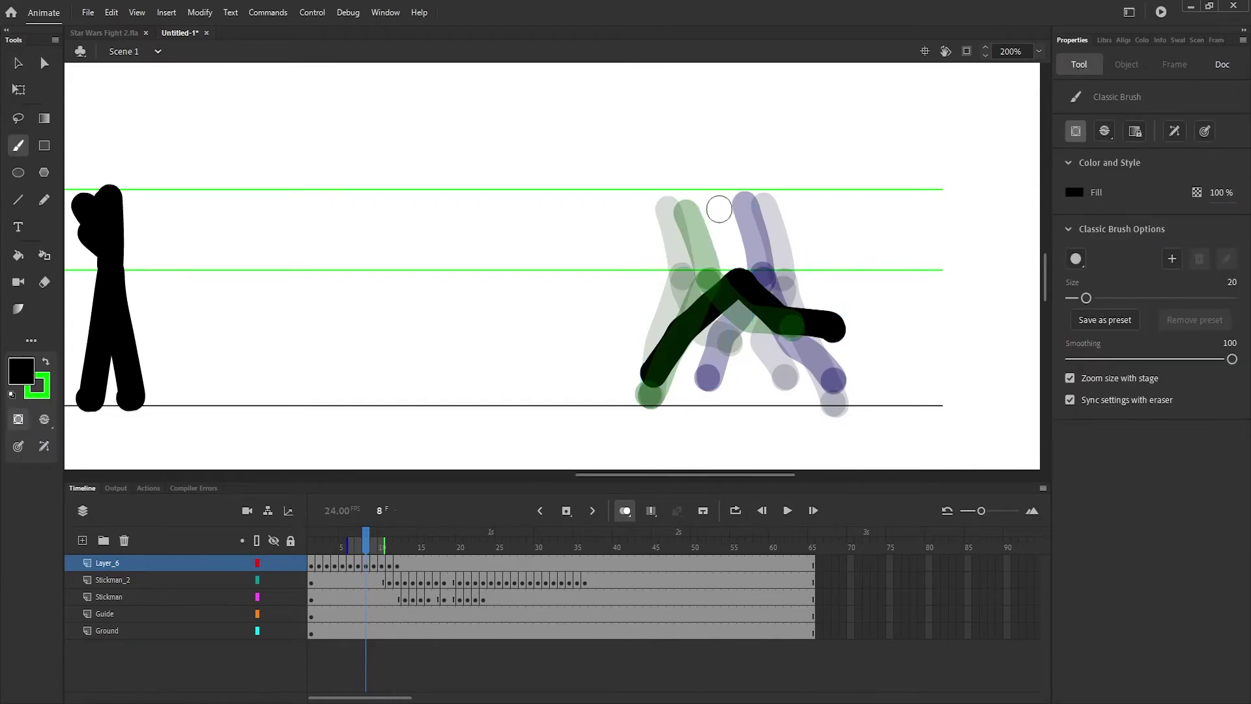
left_click_drag(721, 203, 743, 279)
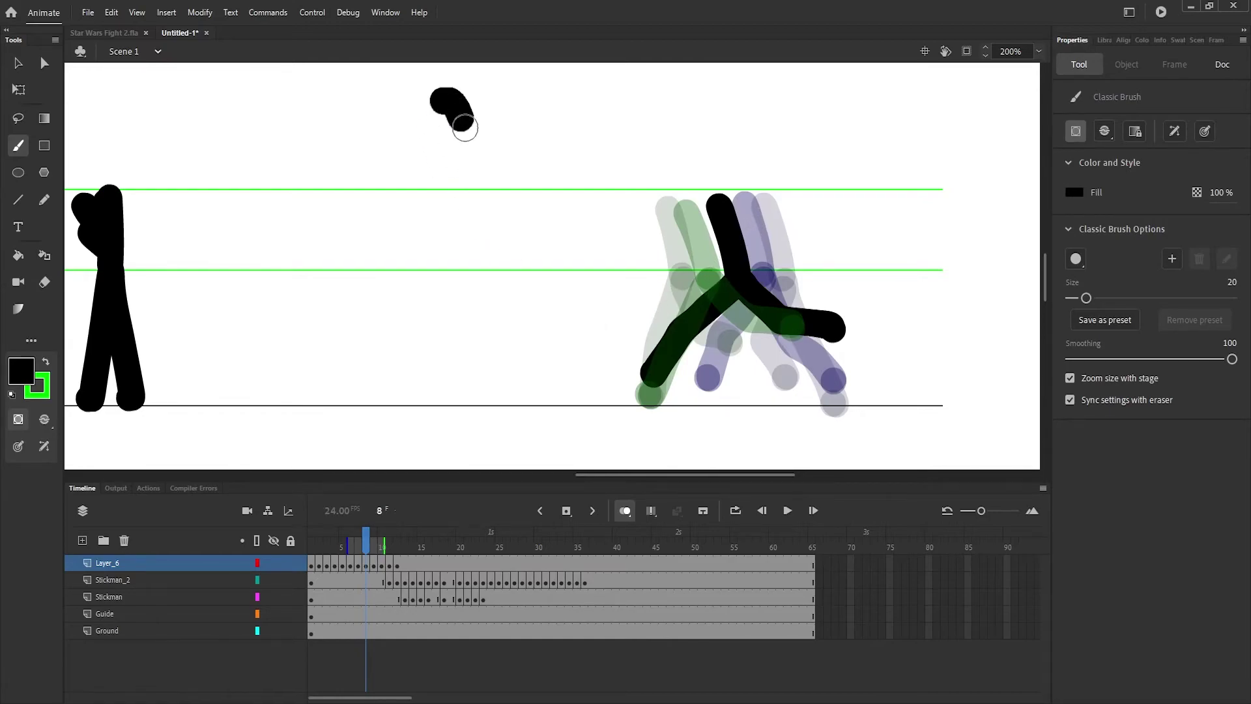
Step: Try drawing one-stroke torso and leg shapes with the Classic Brush in the empty area beside the Layer_6 figure, and undo them
left_click_drag(468, 135, 481, 189)
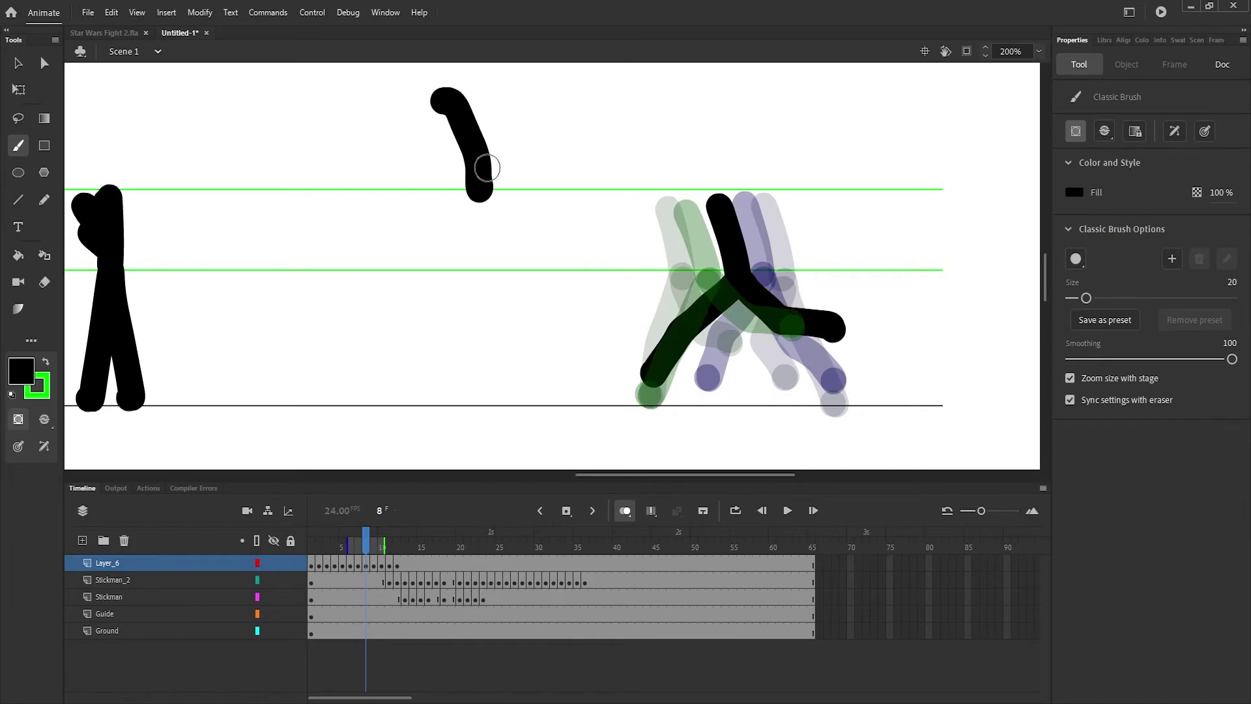
key("ctrl+z")
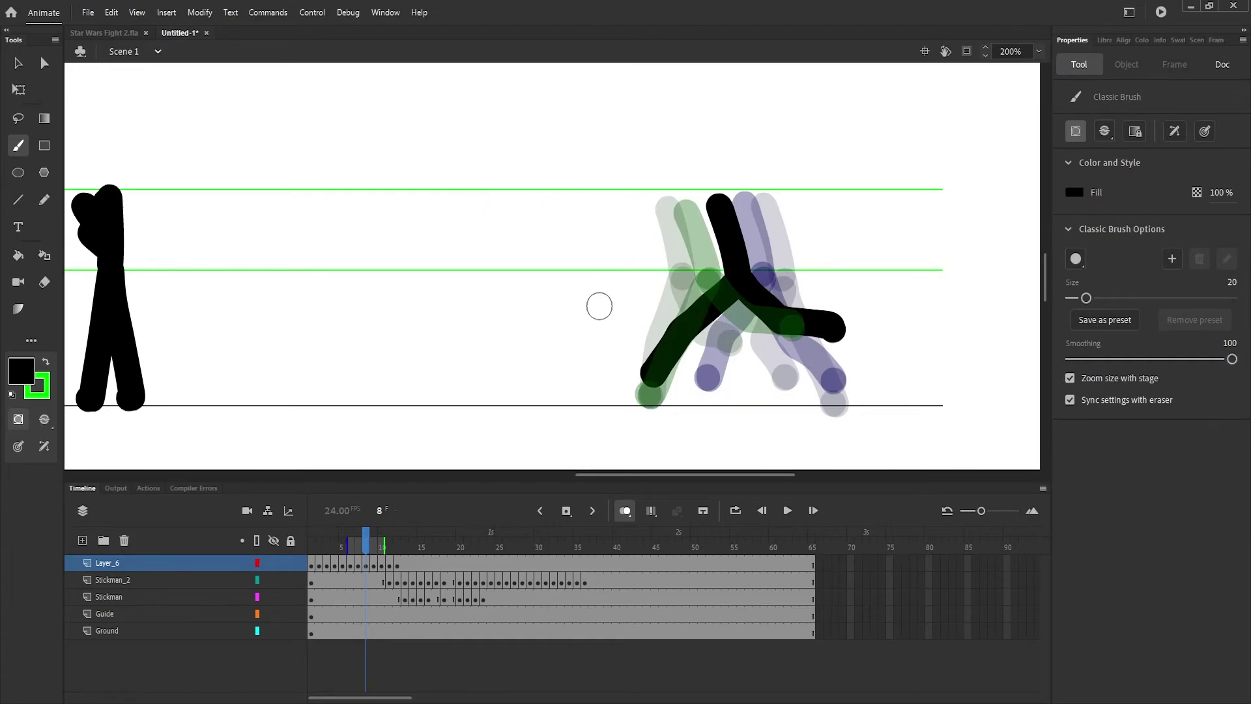
mouse_move(525, 99)
left_mouse_down()
mouse_move(547, 180)
mouse_move(483, 336)
left_mouse_up()
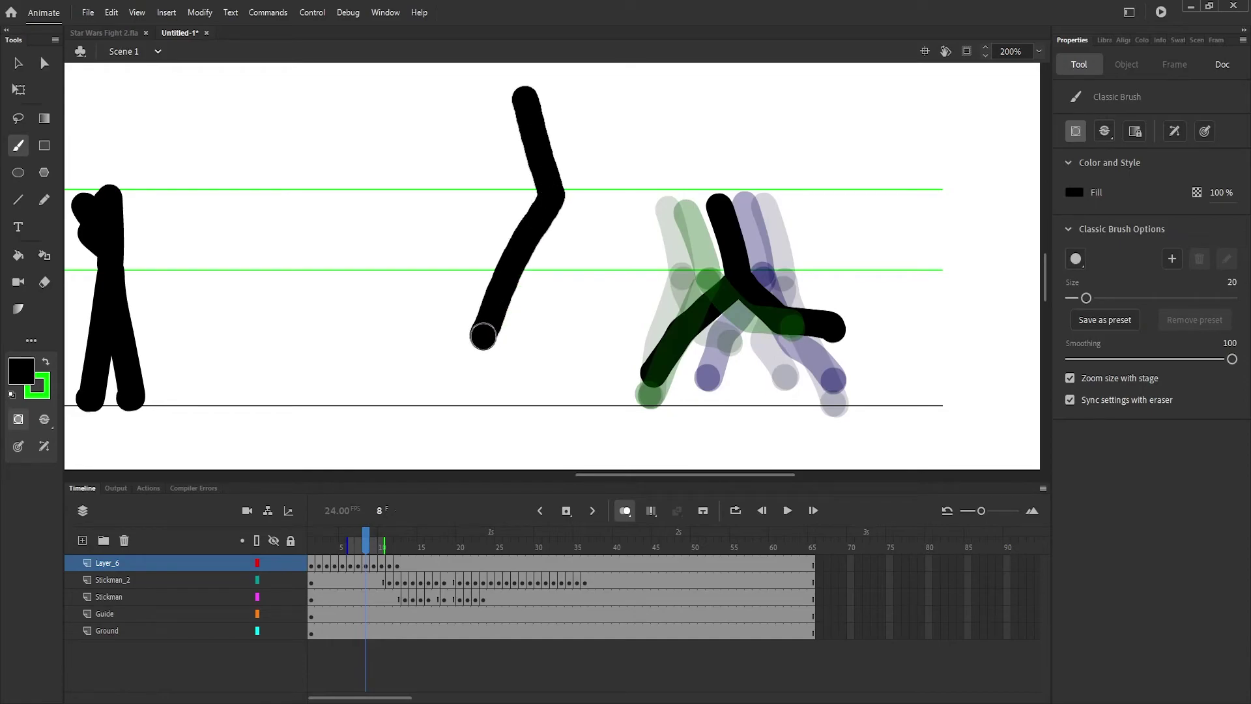
key("ctrl+z")
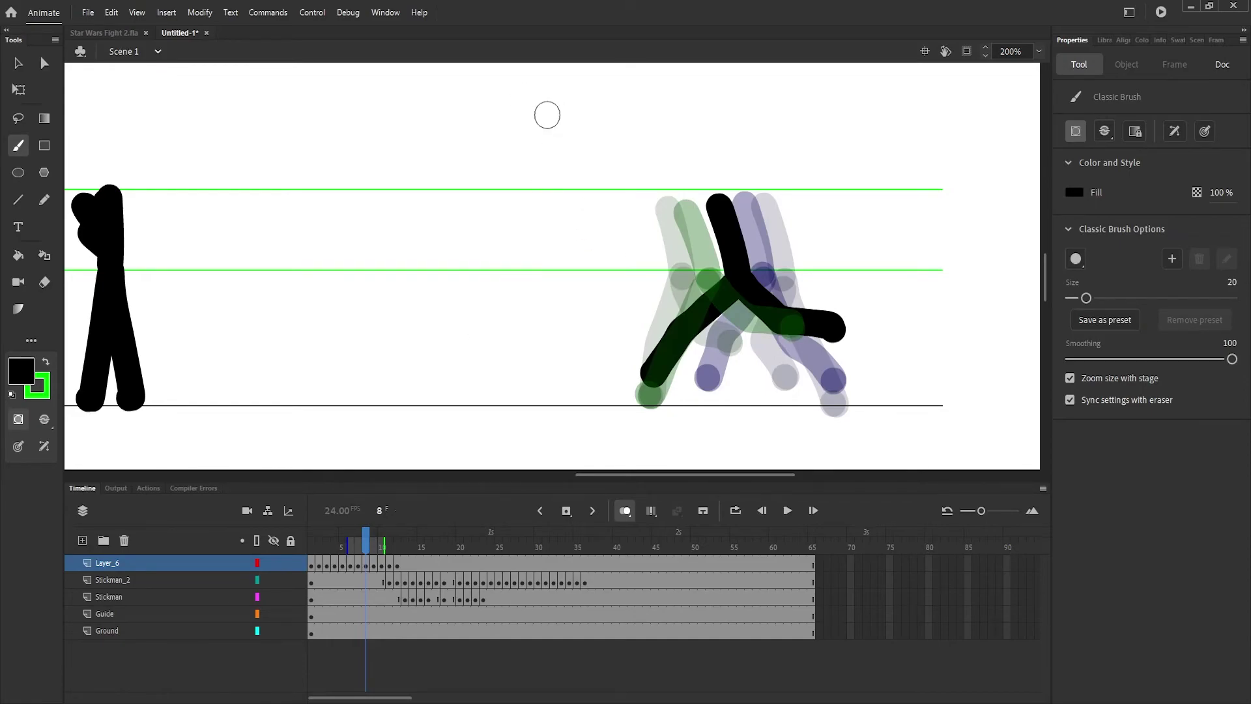
Step: Try drawing a torso and leg as one continuous brush stroke, move it as a single object, and delete it
mouse_move(545, 113)
left_mouse_down()
mouse_move(566, 210)
mouse_move(527, 332)
left_mouse_up()
key("v")
mouse_move(572, 178)
left_mouse_down()
mouse_move(576, 228)
mouse_move(585, 200)
left_mouse_up()
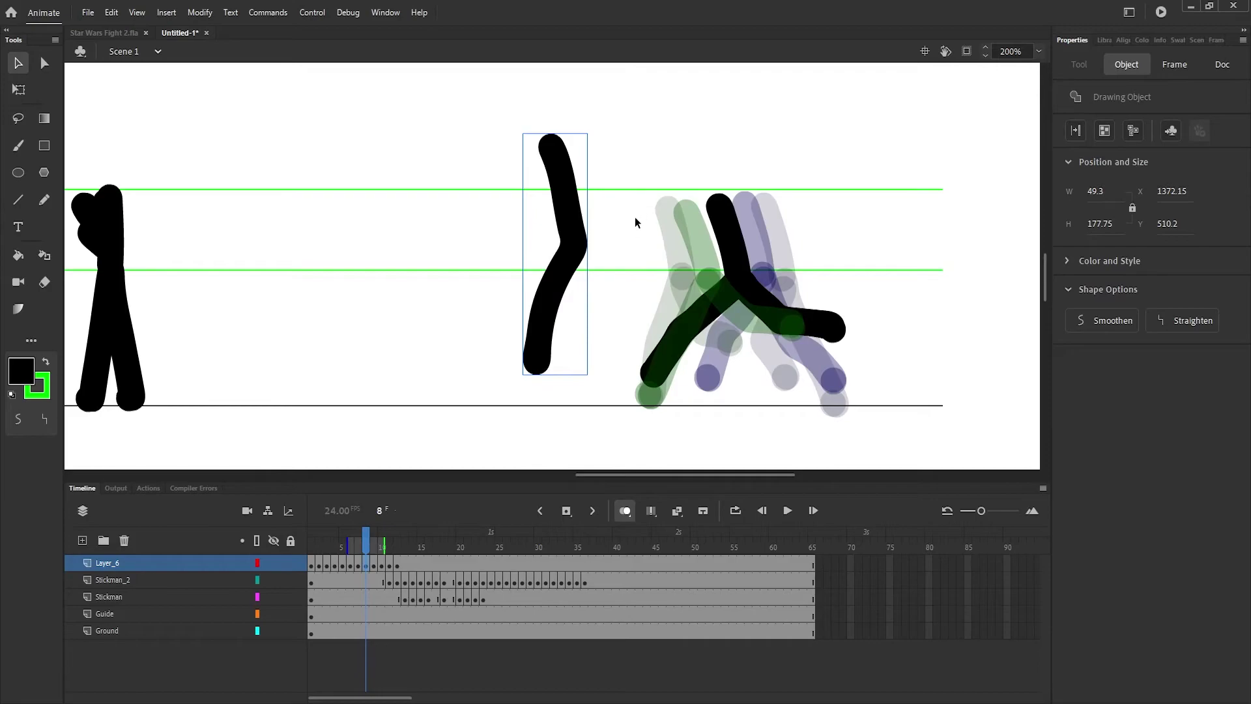
key("Delete")
Step: Try drawing only a torso as its own brush stroke beside the figure, move it separately, and delete it
key("b")
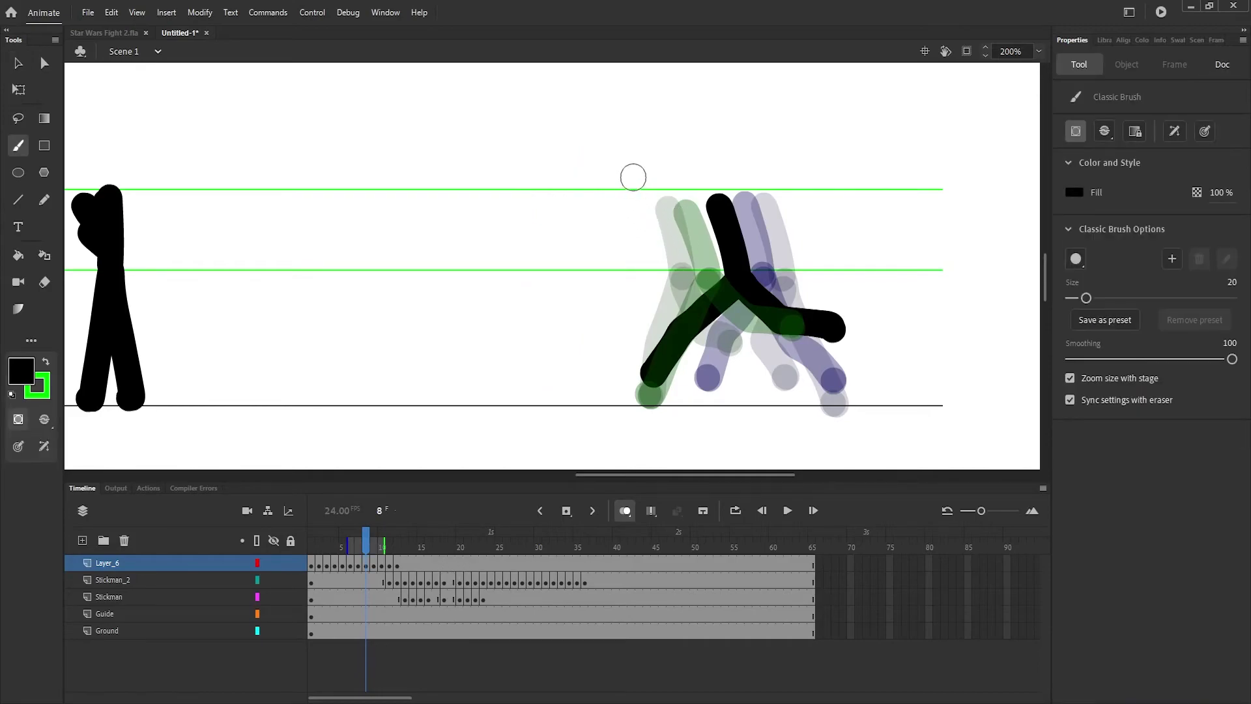
left_click_drag(601, 142, 624, 248)
key("v")
left_click(619, 174)
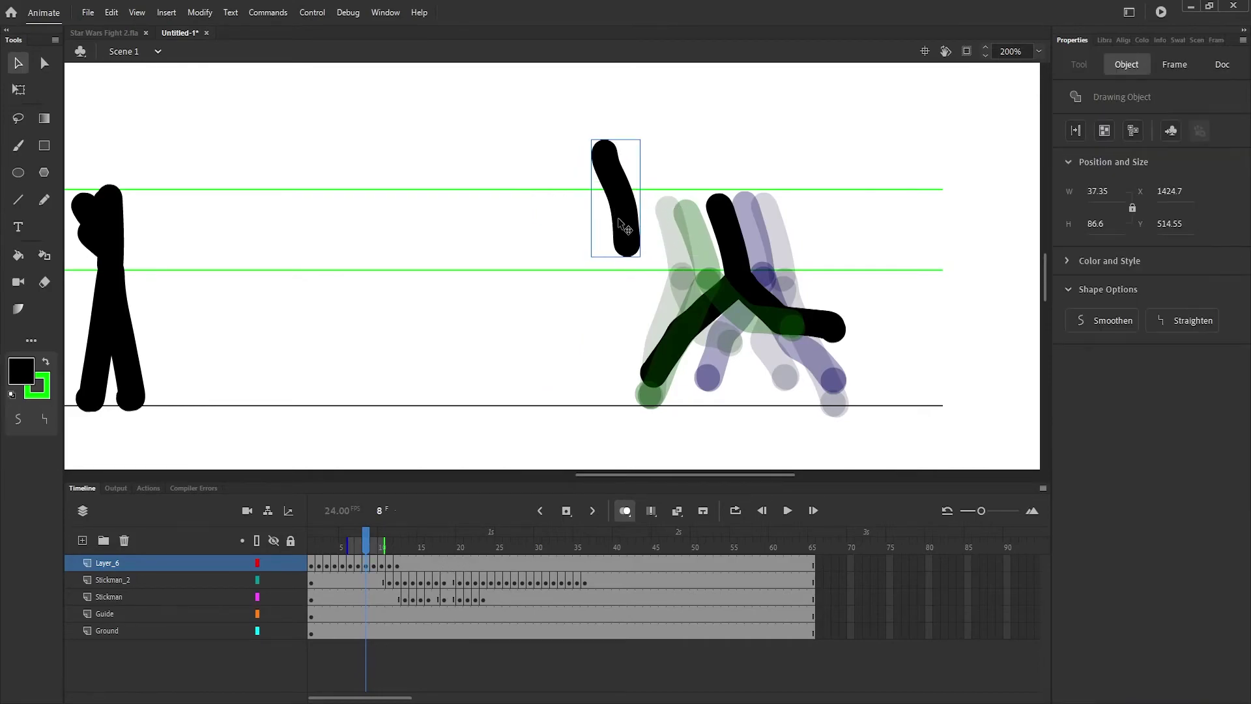
left_click_drag(619, 174, 621, 195)
key("Delete")
key("b")
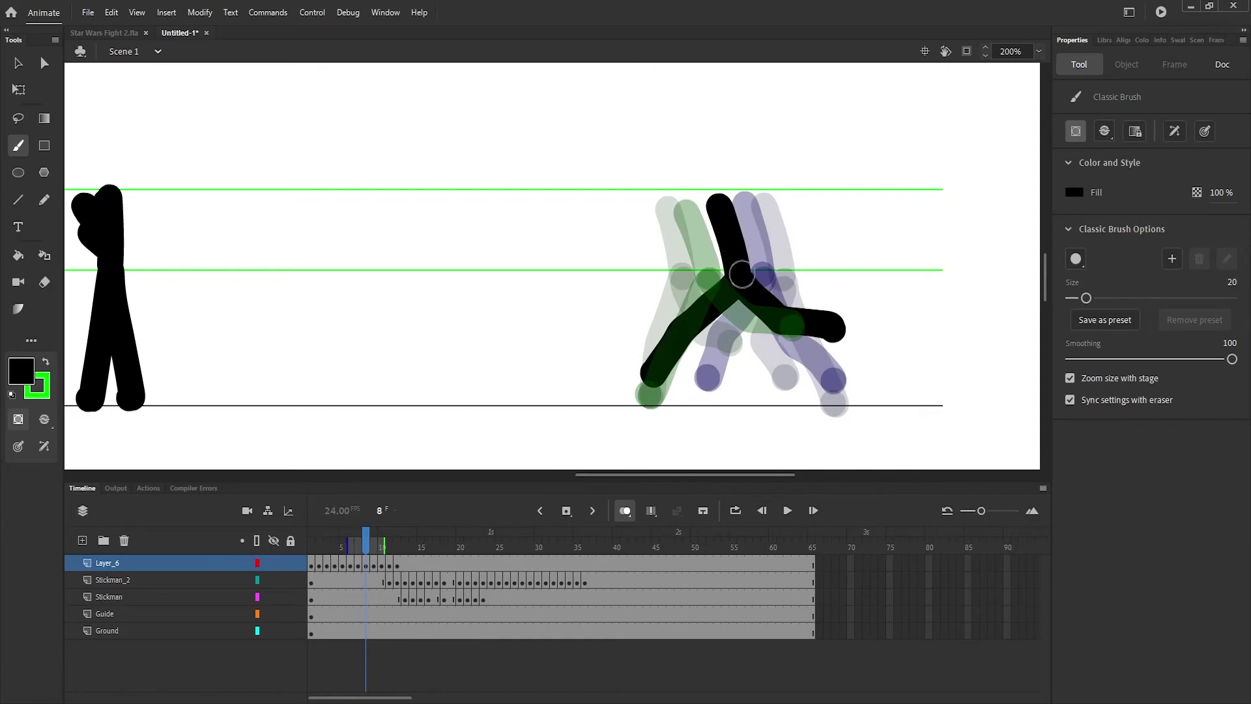
Step: Play the animation from frame 1 several times to check how Layer_6's running figure moves
key("v")
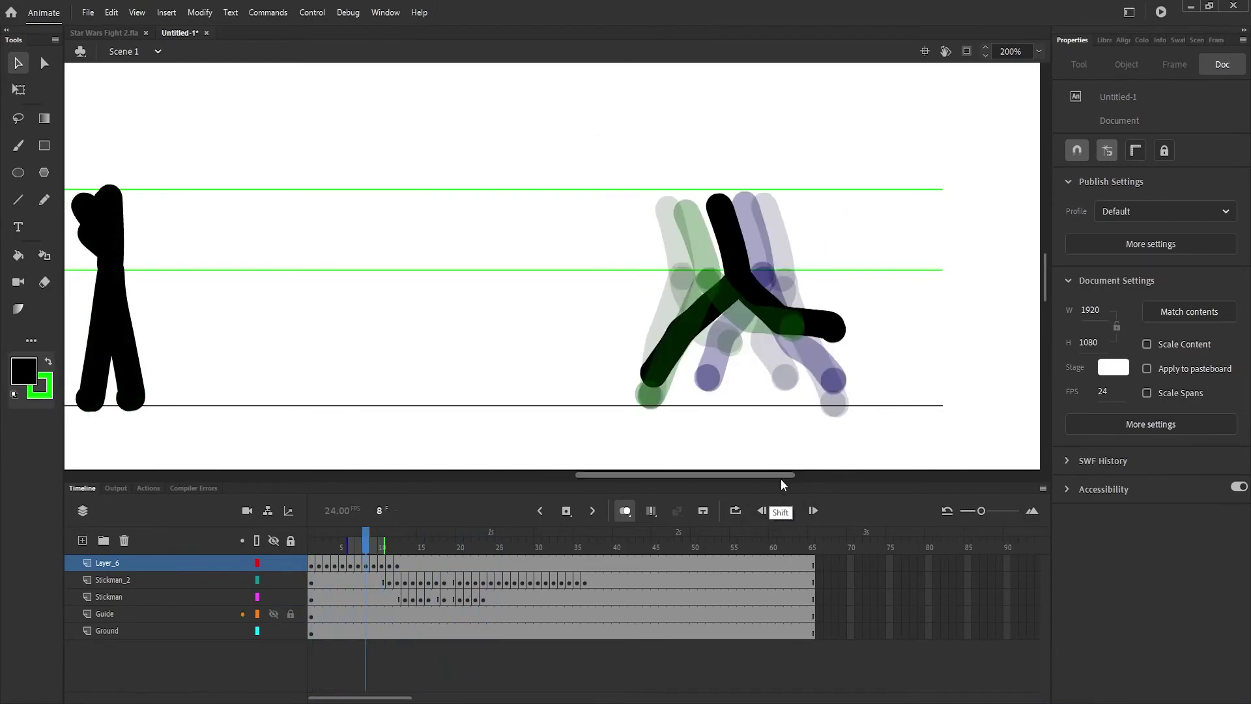
key("Return")
left_click(311, 563)
key("Return")
left_click(311, 563)
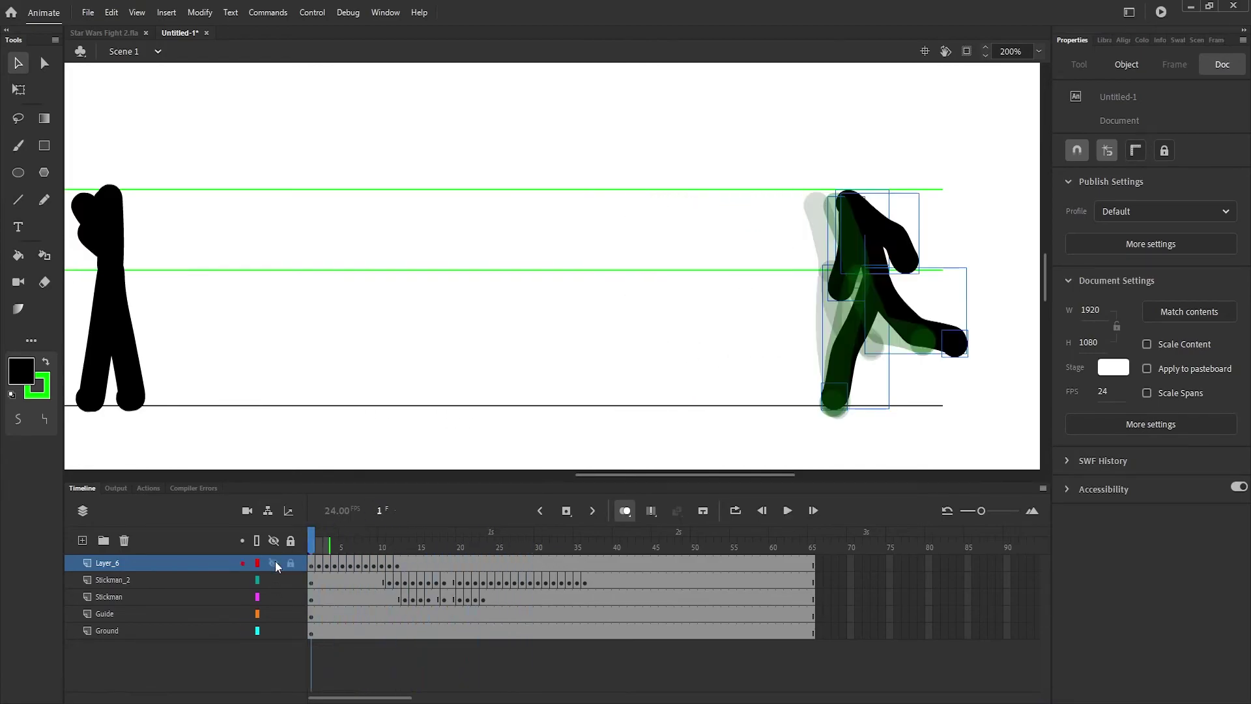
key("Return")
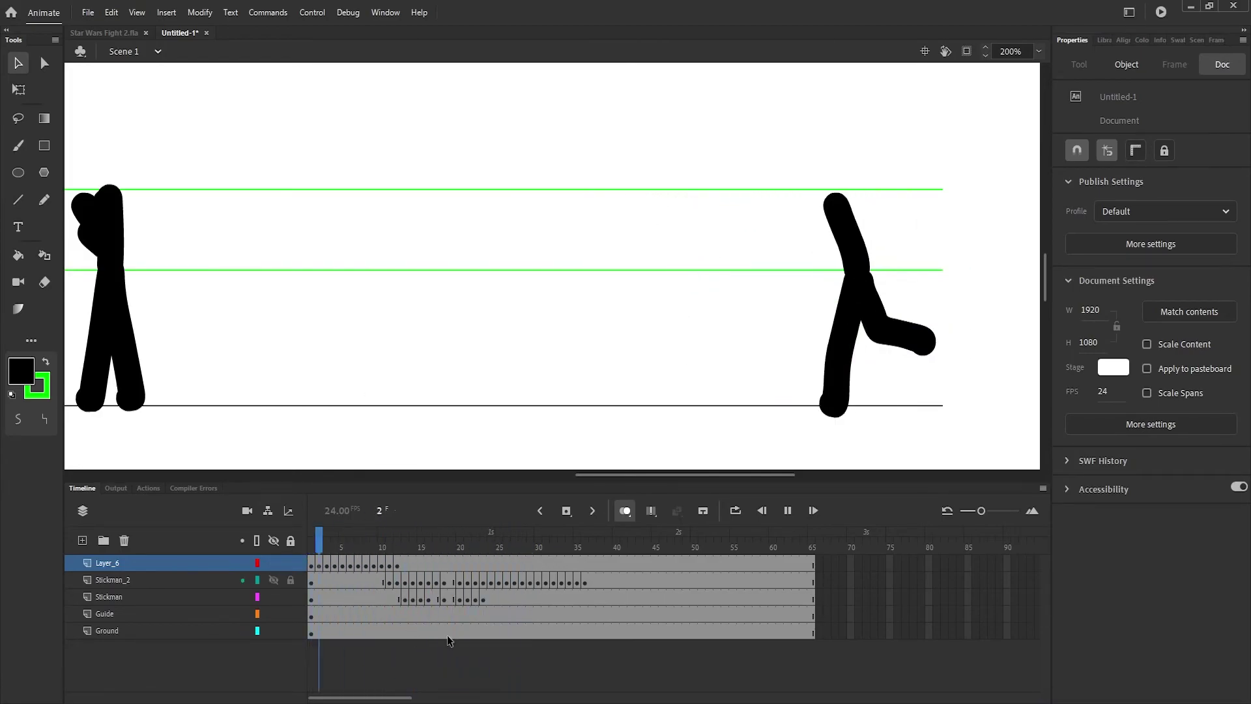
key("Return")
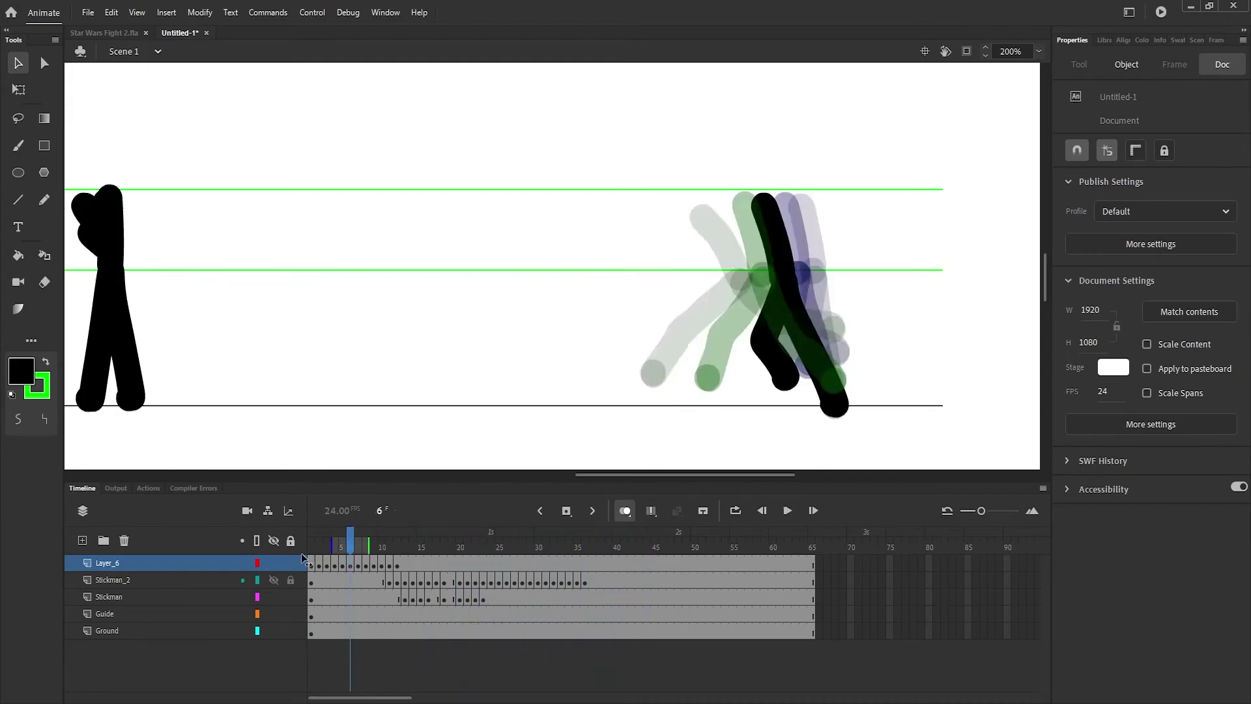
Step: Delete the forward-leaning torso of the Layer_6 figure on frame 8 and redraw it more upright with the Classic Brush
left_click_drag(316, 546, 368, 586)
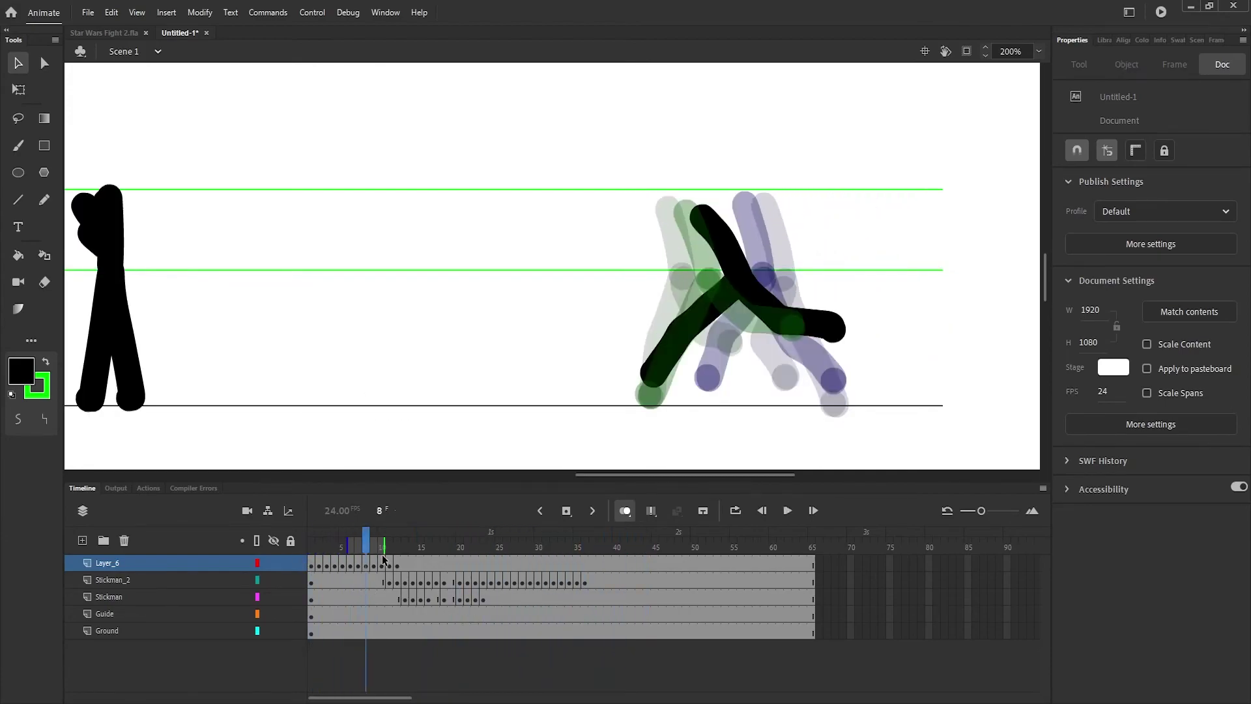
left_click(740, 254)
key("Delete")
key("b")
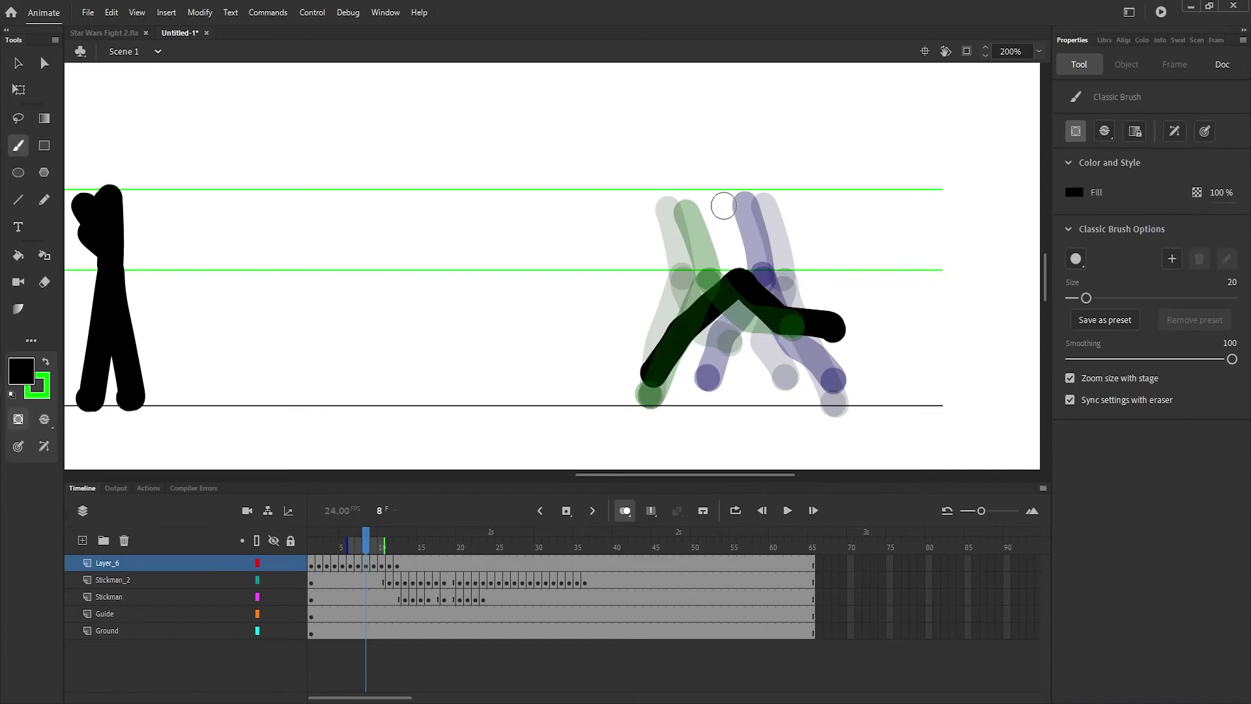
mouse_move(722, 207)
left_mouse_down()
mouse_move(742, 294)
mouse_move(727, 264)
left_mouse_up()
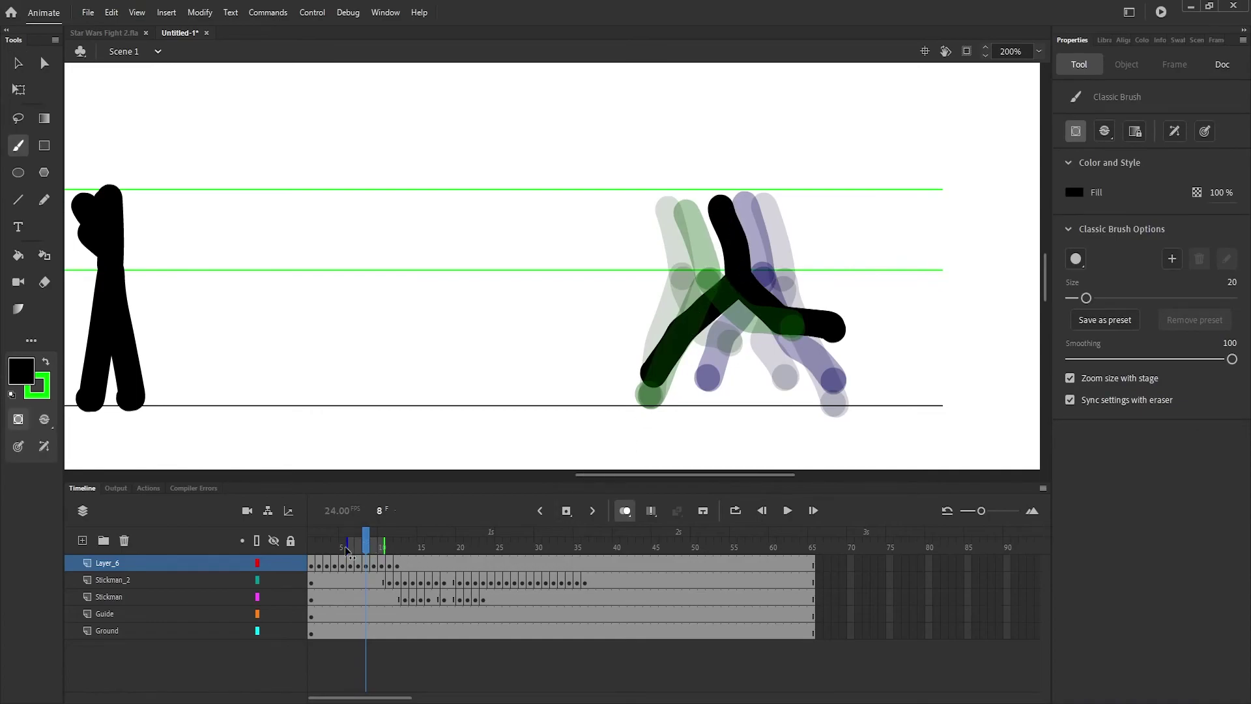
Step: Replace the leading leg and foot on Layer_6's frame 8 with a brushed leg reaching closer to the ground, and play the animation
mouse_move(334, 556)
left_mouse_down()
mouse_move(385, 562)
mouse_move(347, 561)
mouse_move(369, 572)
left_mouse_up()
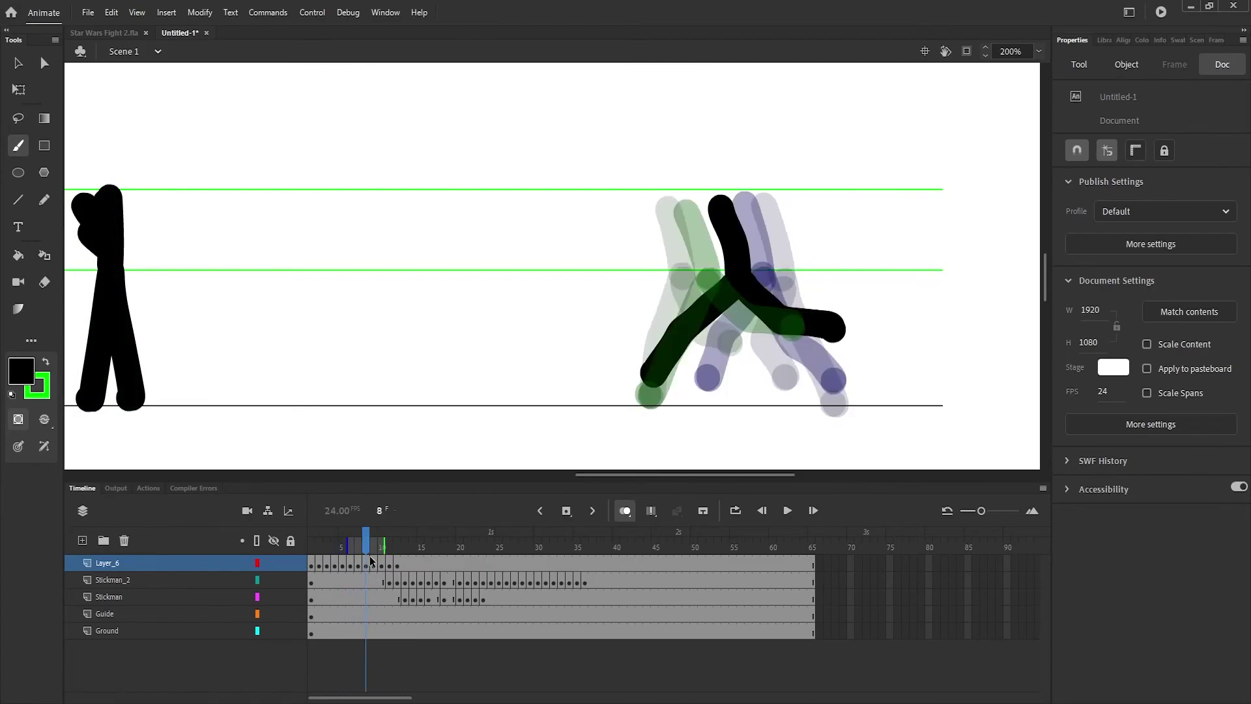
key("v")
left_click(686, 334)
key("Delete")
left_click(655, 373)
key("Delete")
key("b")
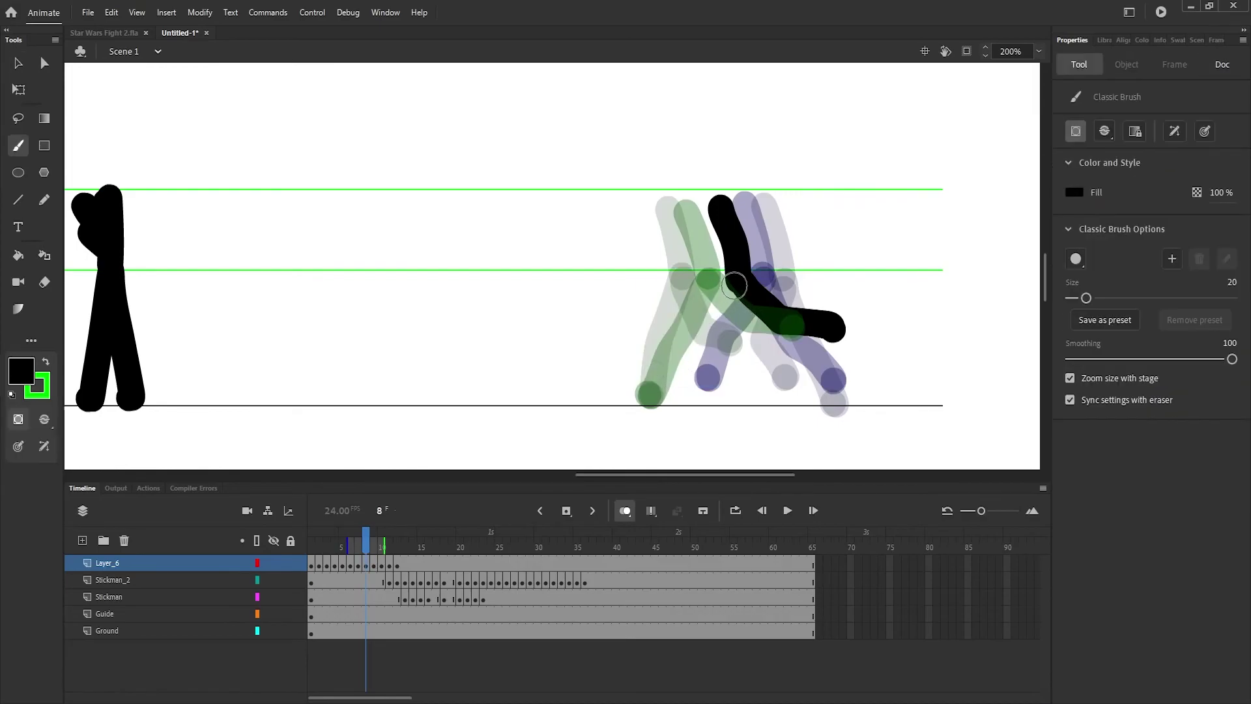
mouse_move(737, 286)
left_mouse_down()
mouse_move(694, 347)
mouse_move(682, 391)
left_mouse_up()
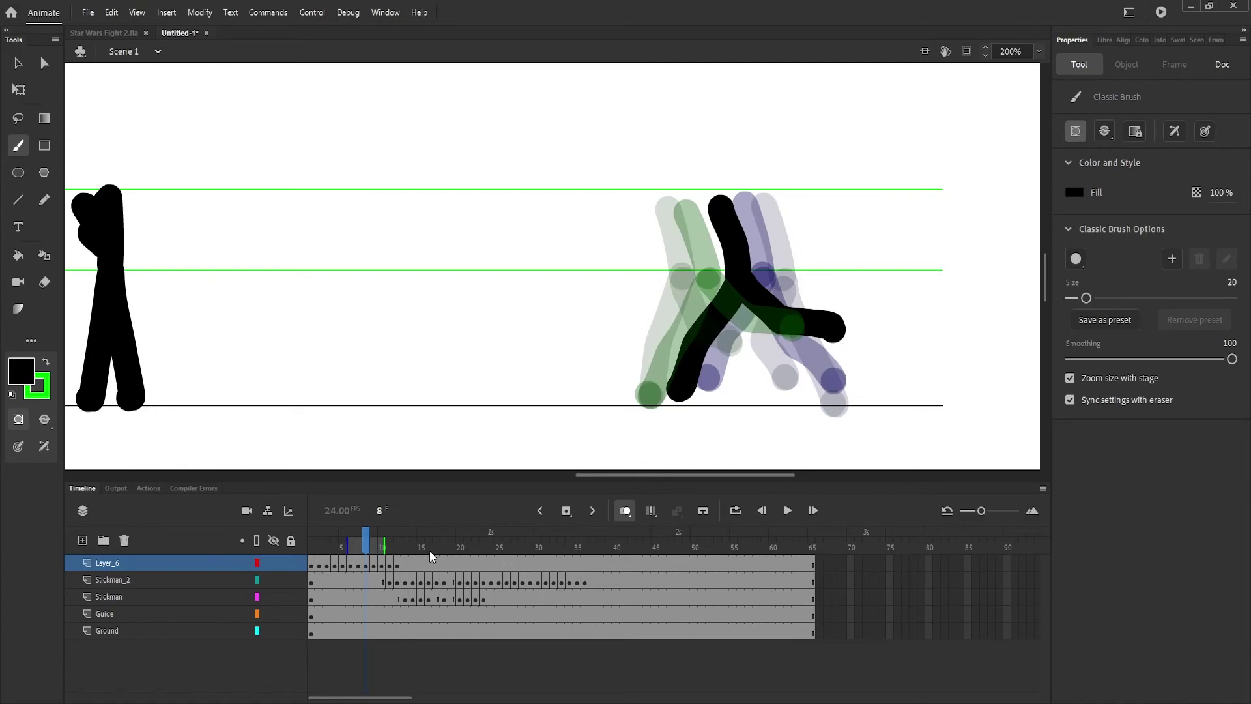
left_click_drag(366, 545, 312, 612)
key("Return")
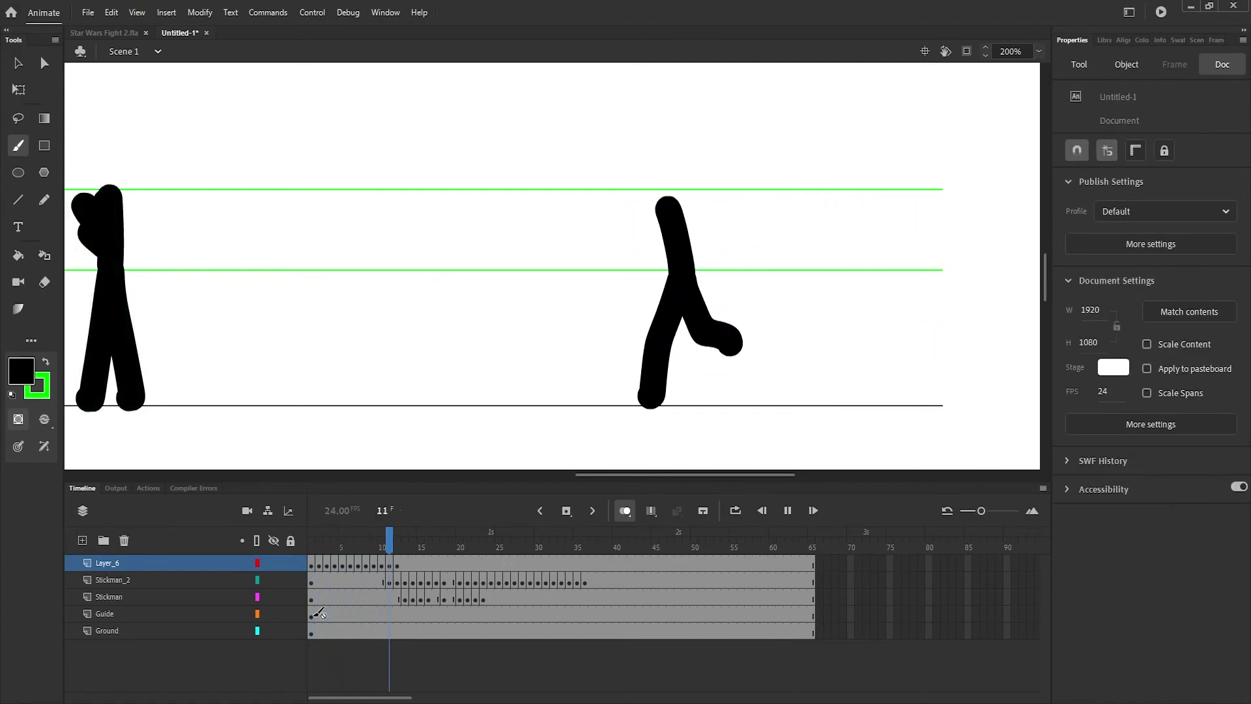
Step: Delete the trailing leg of the Layer_6 figure on frame 8 and redraw it with its foot lower using the Classic Brush
left_click_drag(343, 546, 363, 569)
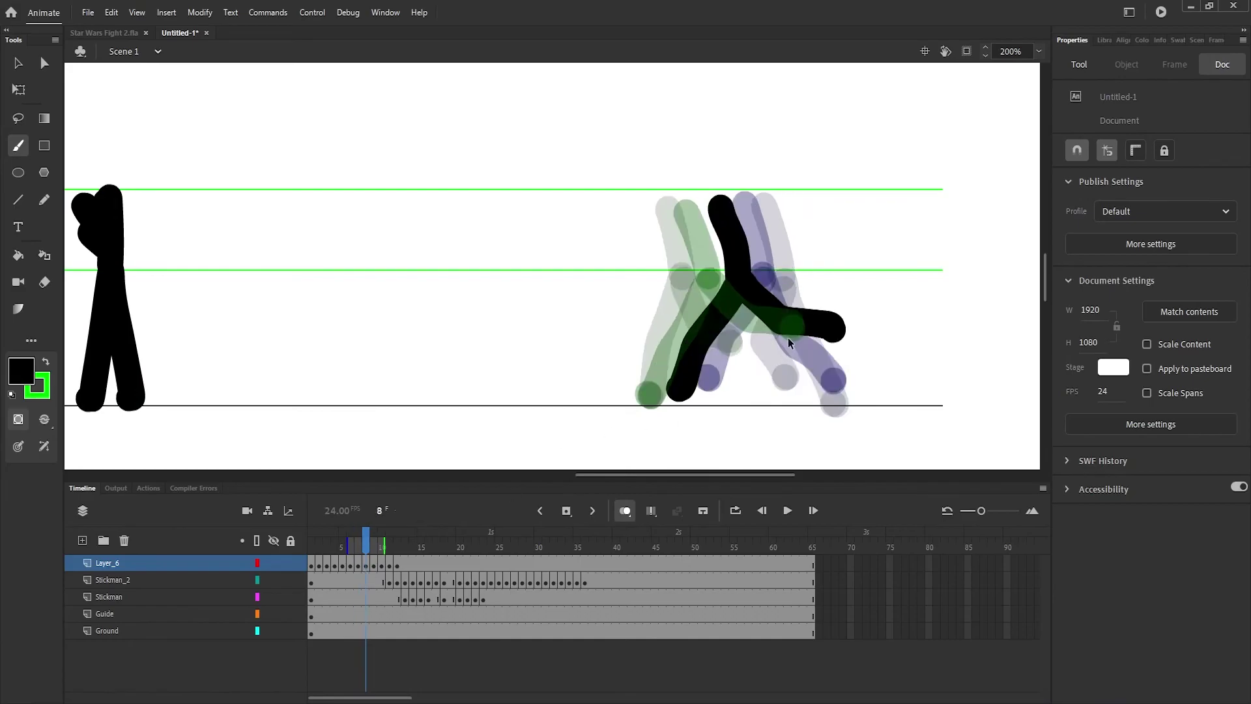
key("v")
left_click(828, 324)
key("Delete")
key("b")
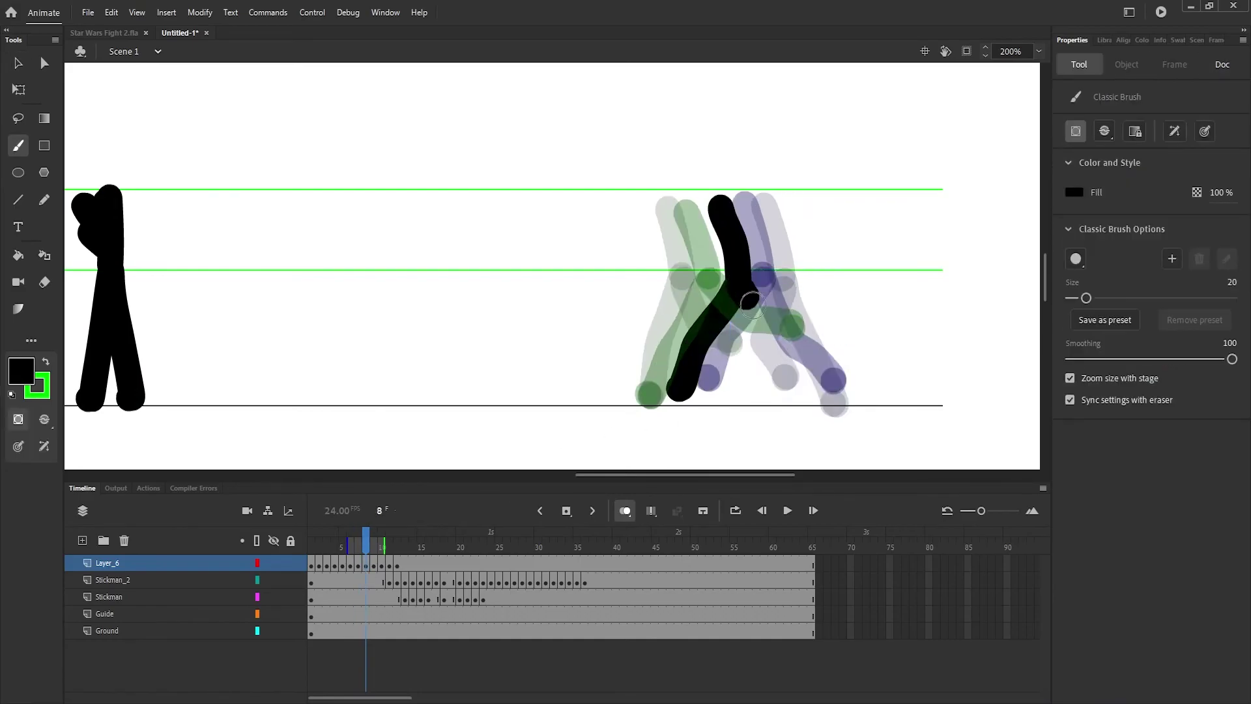
left_click_drag(753, 303, 824, 353)
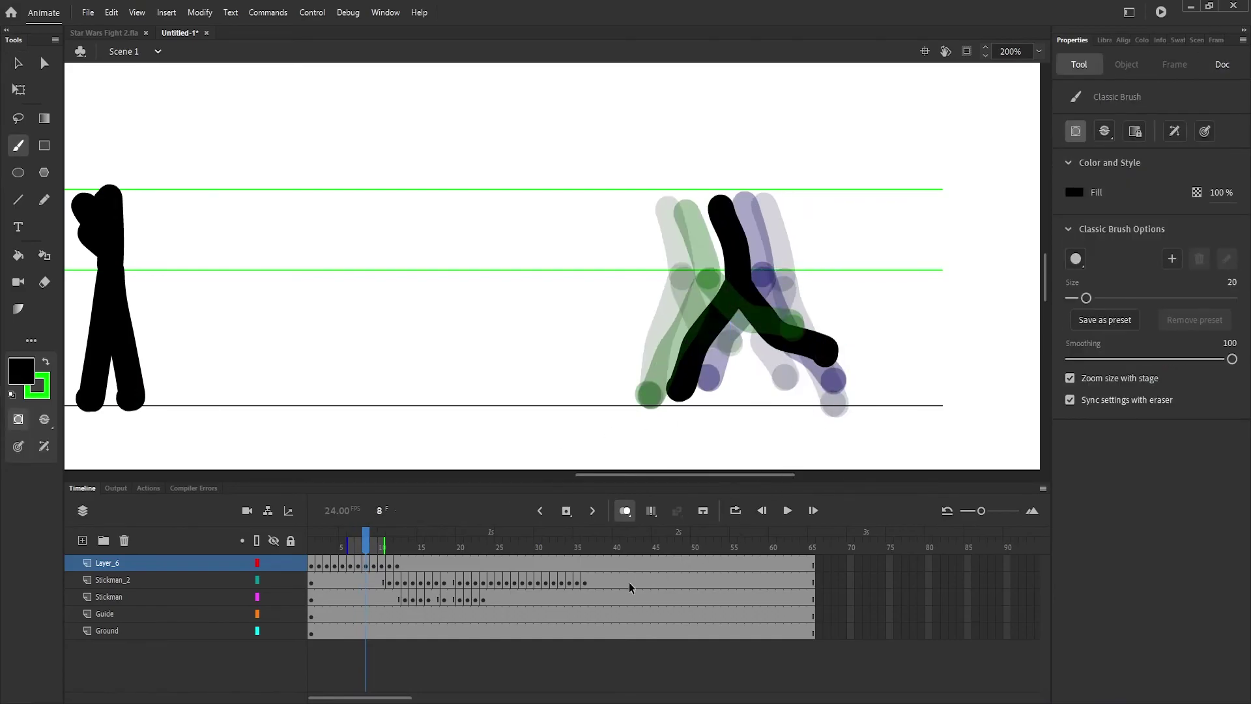
Step: Replay the animation from frame 1 to check the redrawn frame 8, and make Stickman_2 the active layer
key("Return")
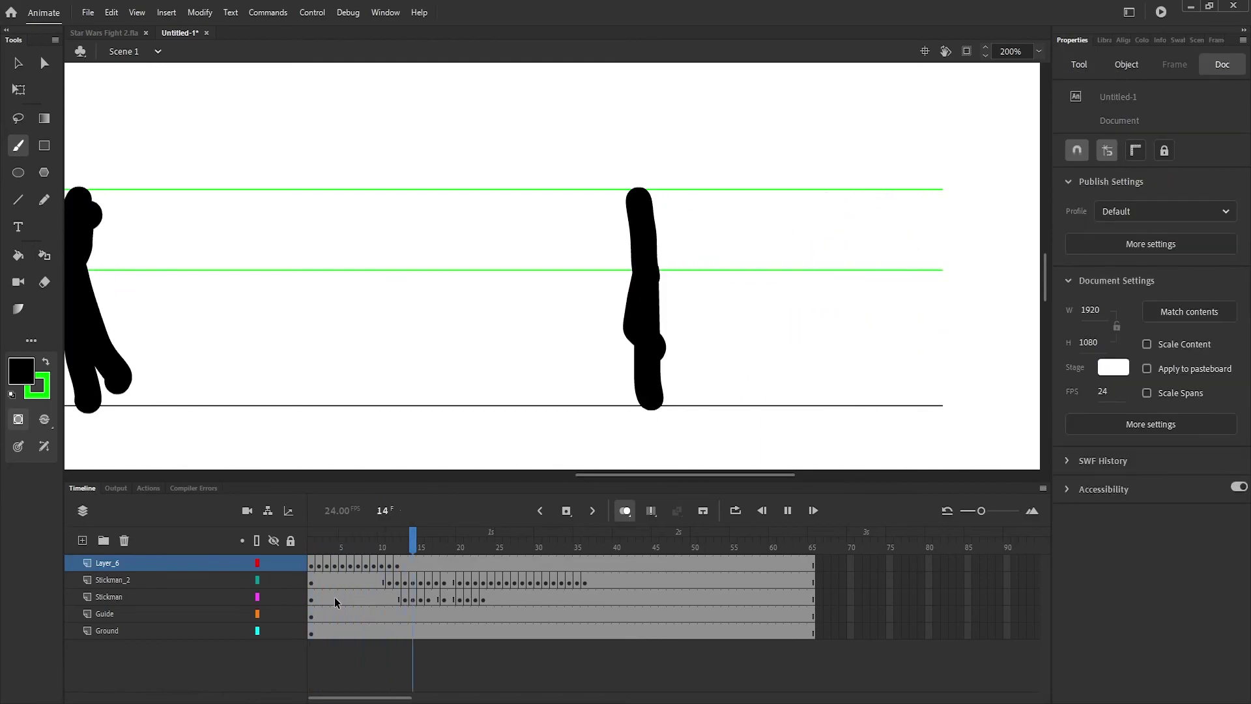
key("Return")
left_click_drag(362, 539, 307, 540)
key("Return")
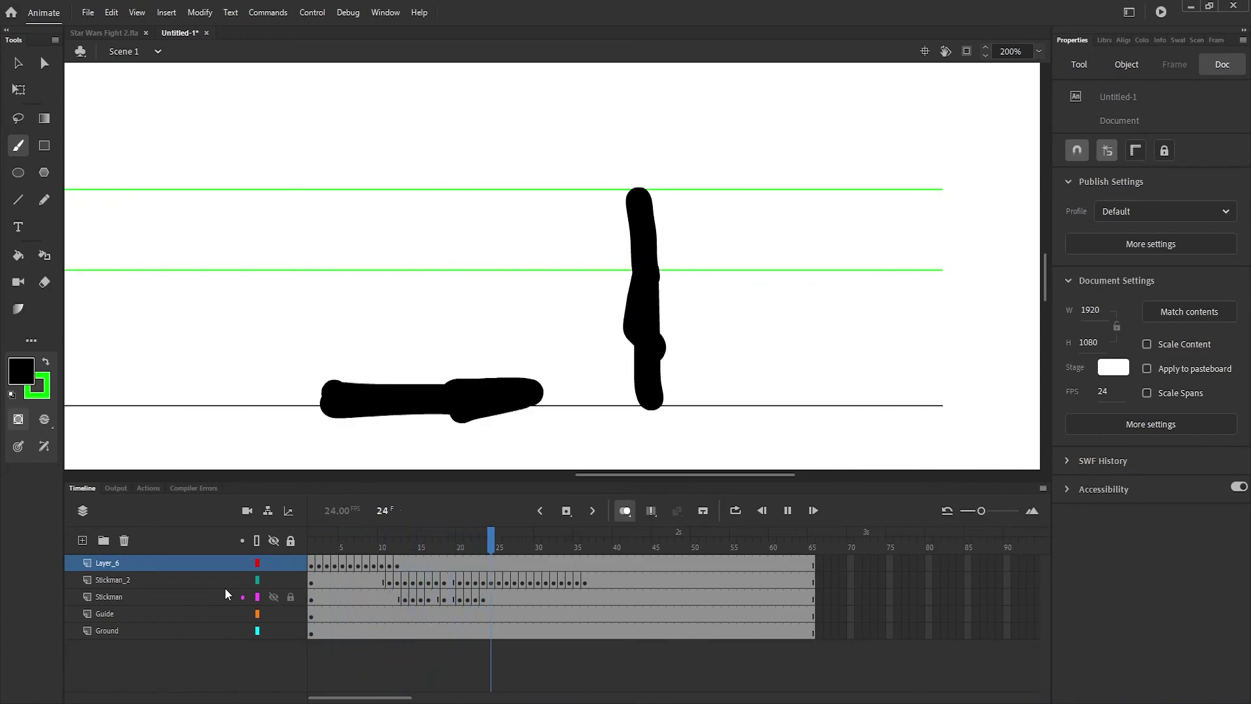
left_click_drag(421, 538, 116, 623)
key("Return")
left_click_drag(366, 542, 276, 567)
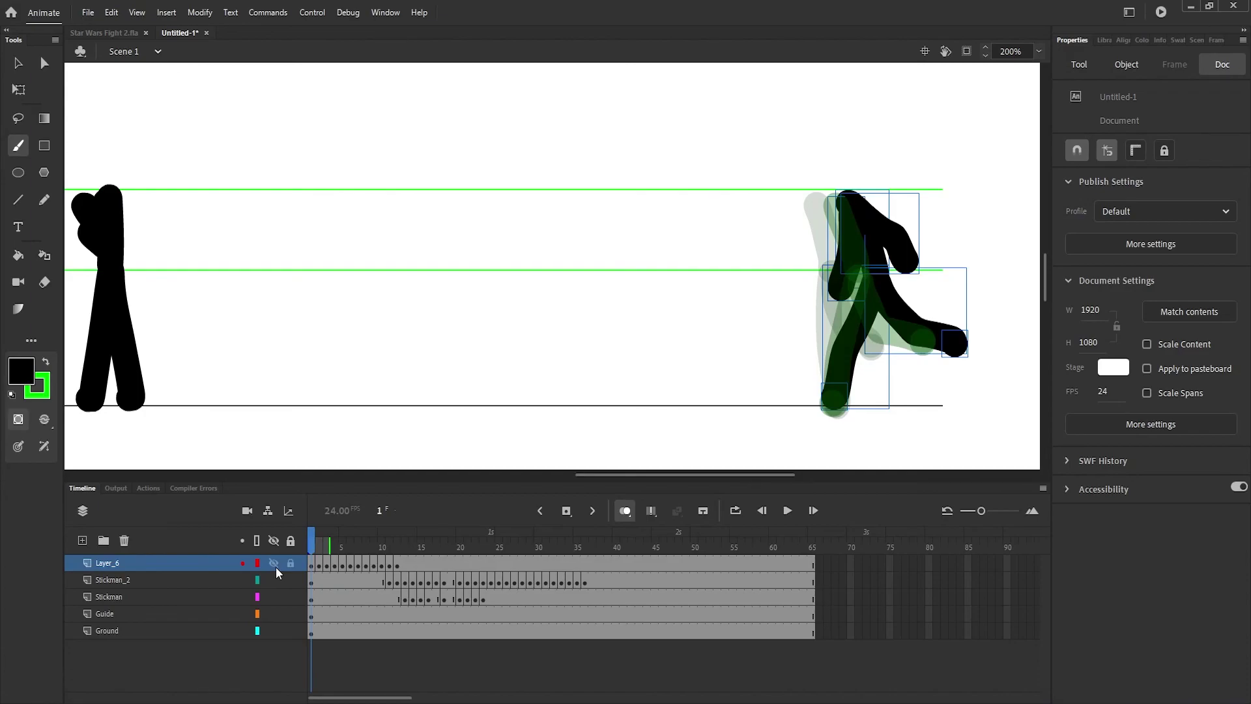
left_click(163, 579)
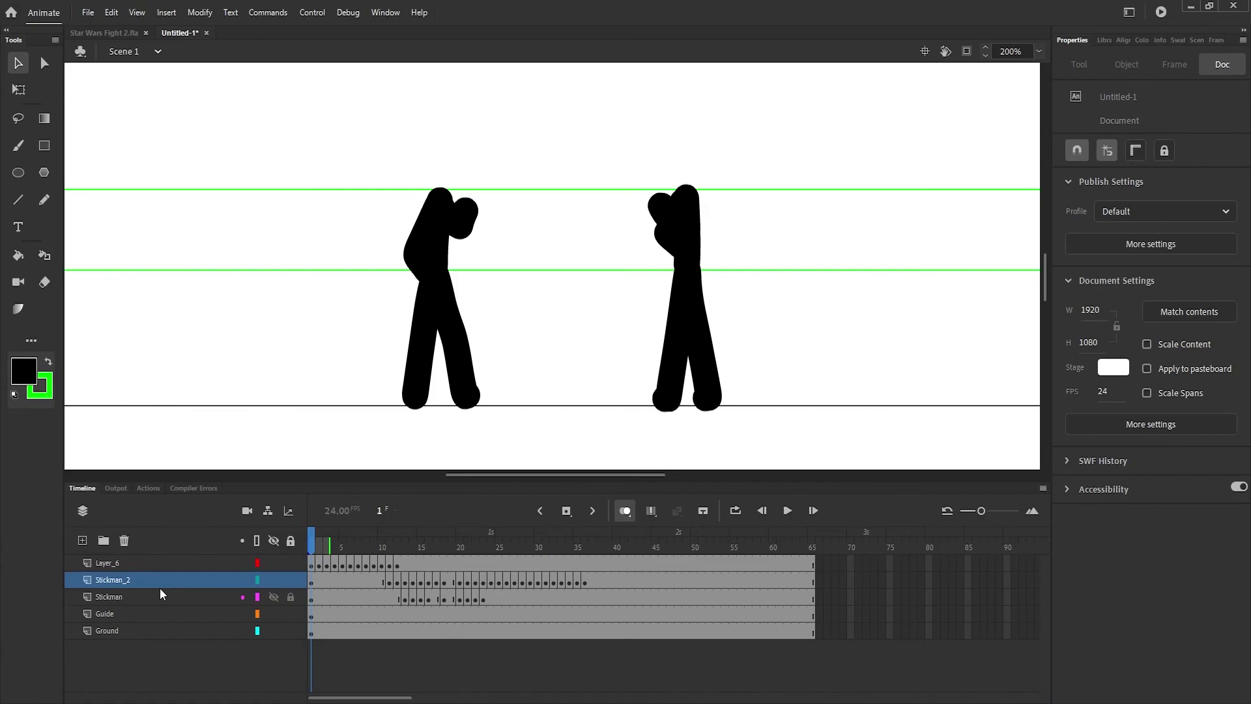